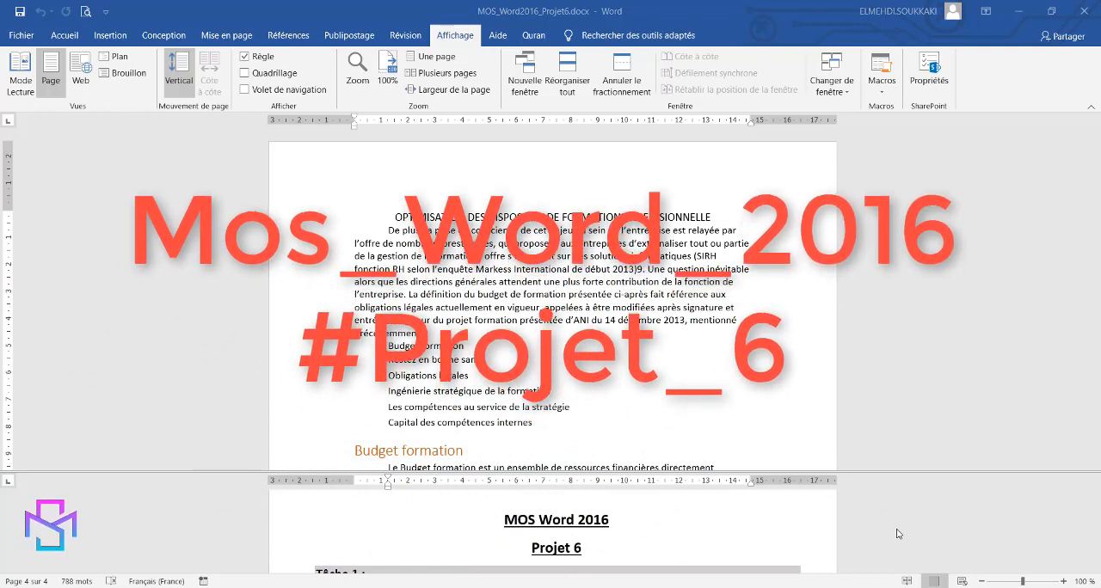
Jump to heading number 5 using the Atteindre function with Titre as the target, and close the dialog.
{"action": "scroll", "coordinate": [897, 534], "scroll_direction": "down", "scroll_amount": 2}
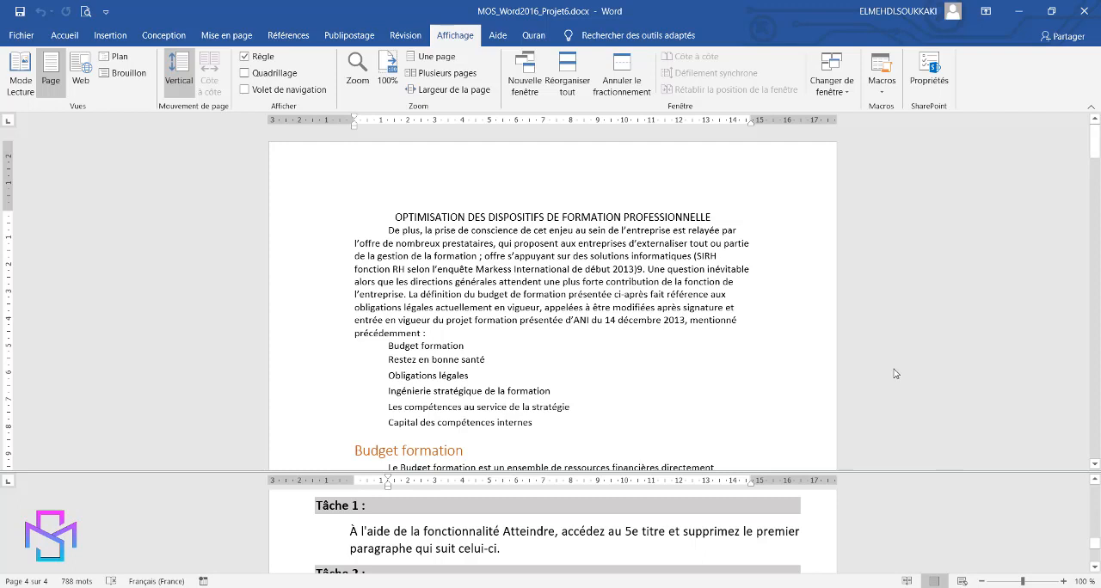
{"action": "left_click", "coordinate": [64, 37]}
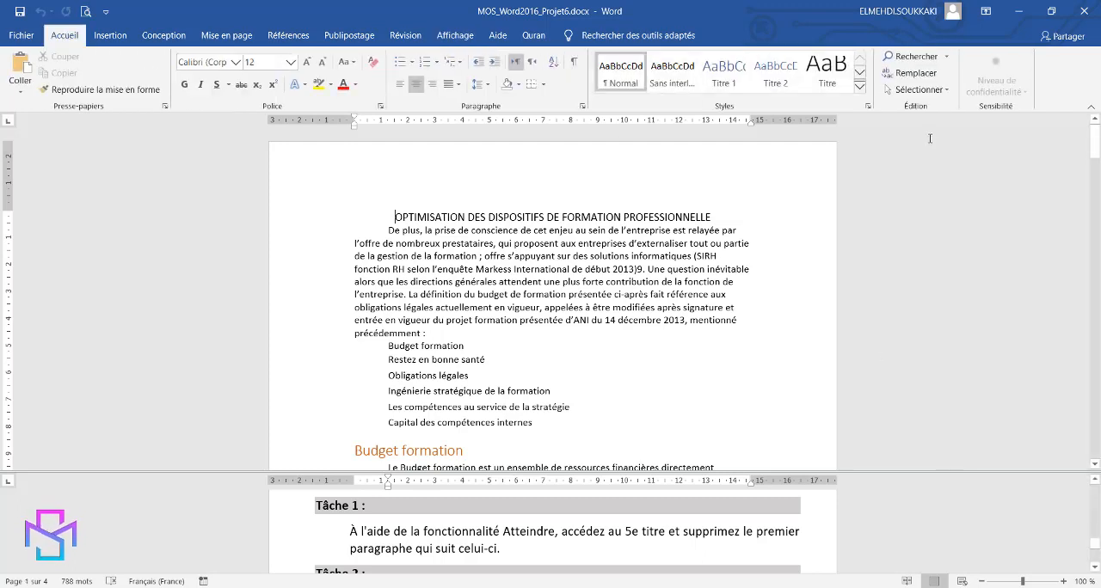
{"action": "left_click", "coordinate": [948, 58]}
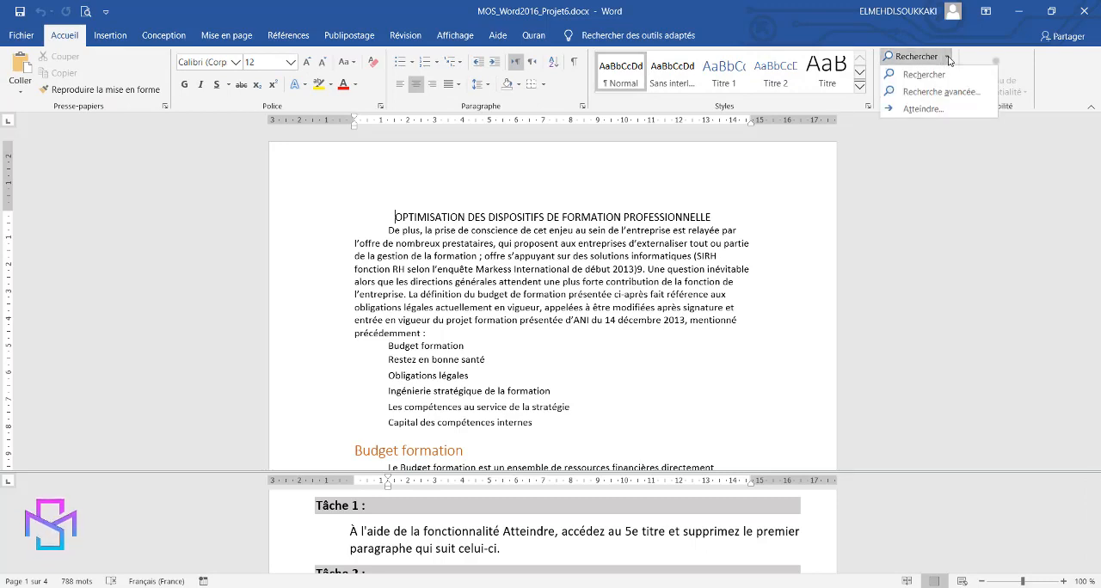
{"action": "left_click", "coordinate": [930, 112]}
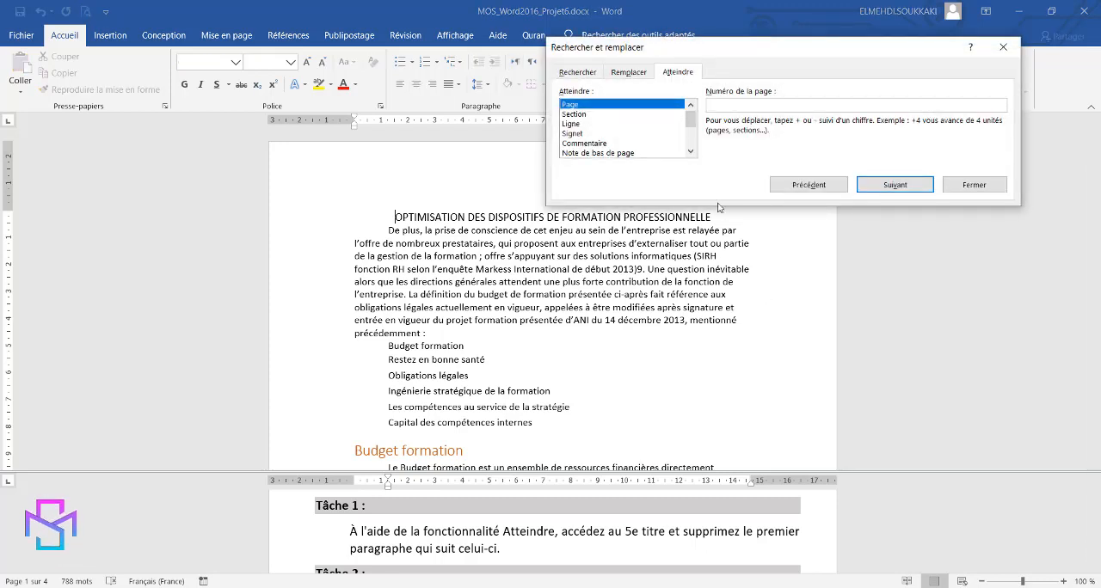
{"action": "left_click_drag", "start_coordinate": [693, 119], "coordinate": [692, 148]}
{"action": "left_click", "coordinate": [577, 154]}
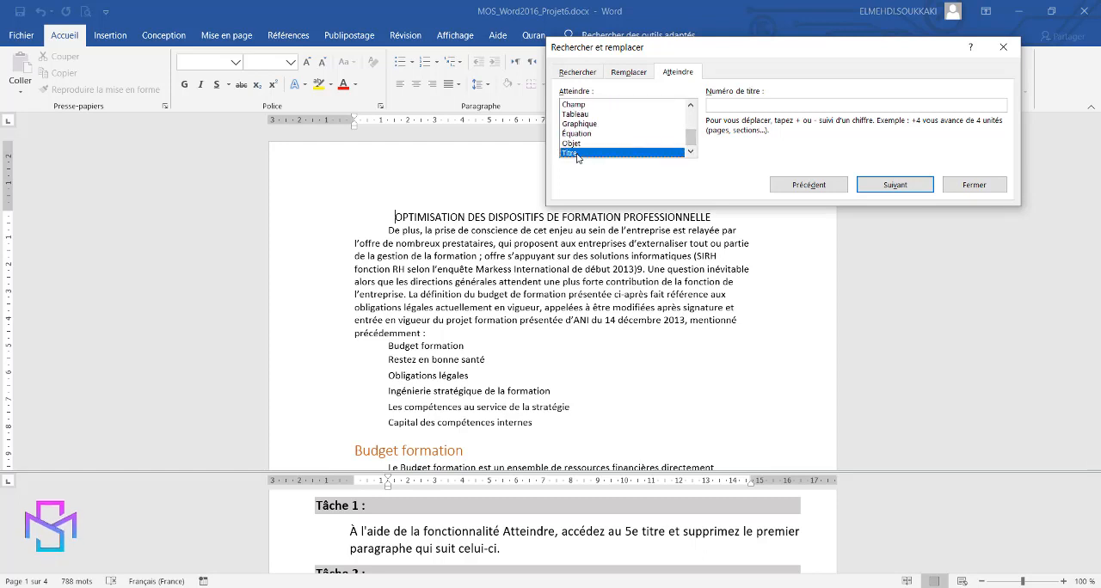
{"action": "left_click", "coordinate": [731, 105]}
{"action": "type", "text": "5"}
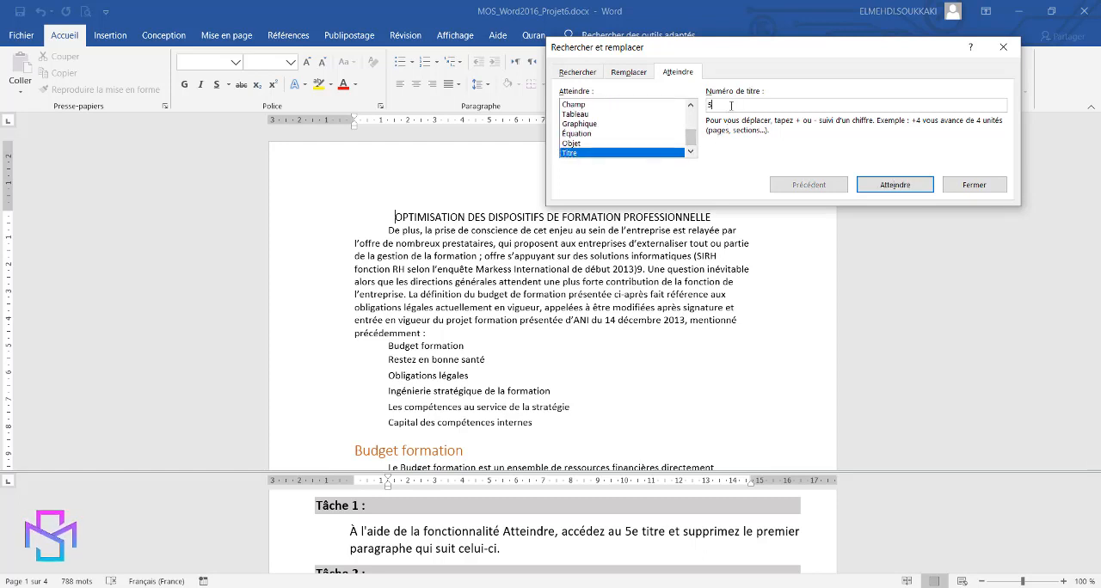
{"action": "left_click", "coordinate": [888, 188]}
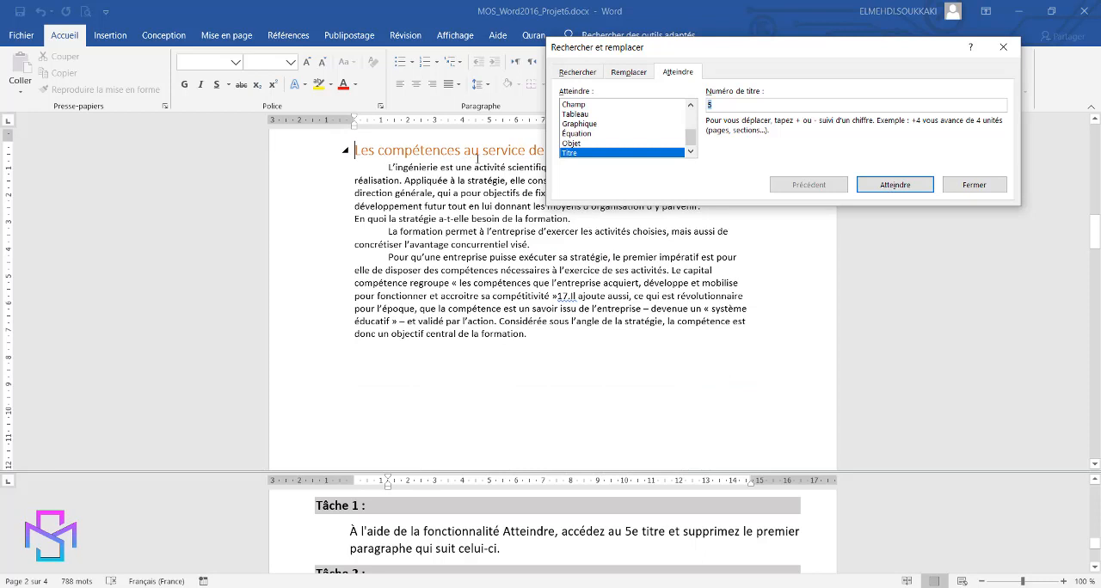
{"action": "left_click_drag", "start_coordinate": [712, 48], "coordinate": [667, 274]}
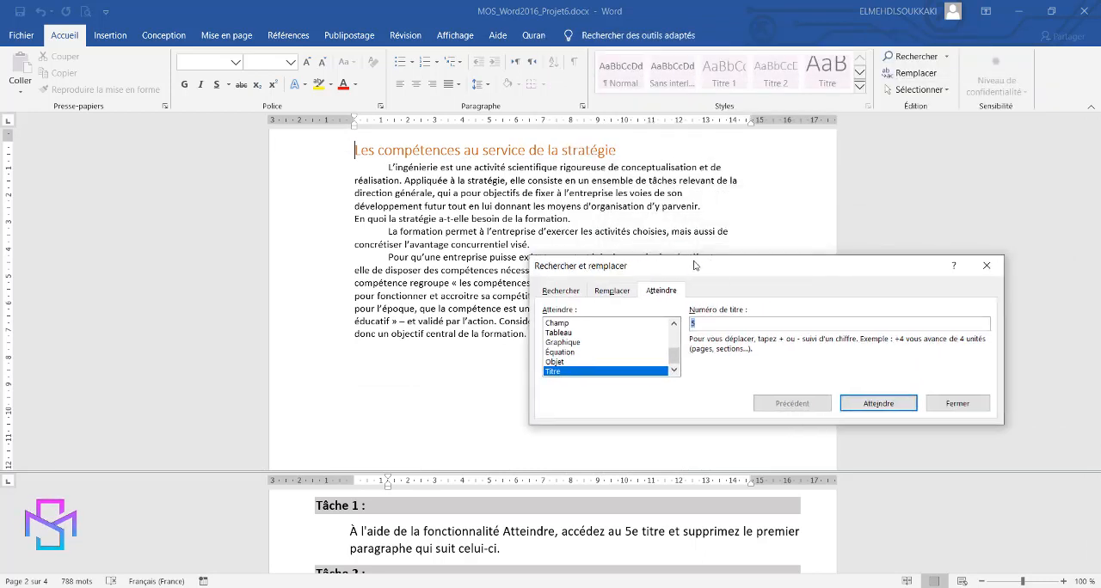
{"action": "left_click", "coordinate": [966, 405]}
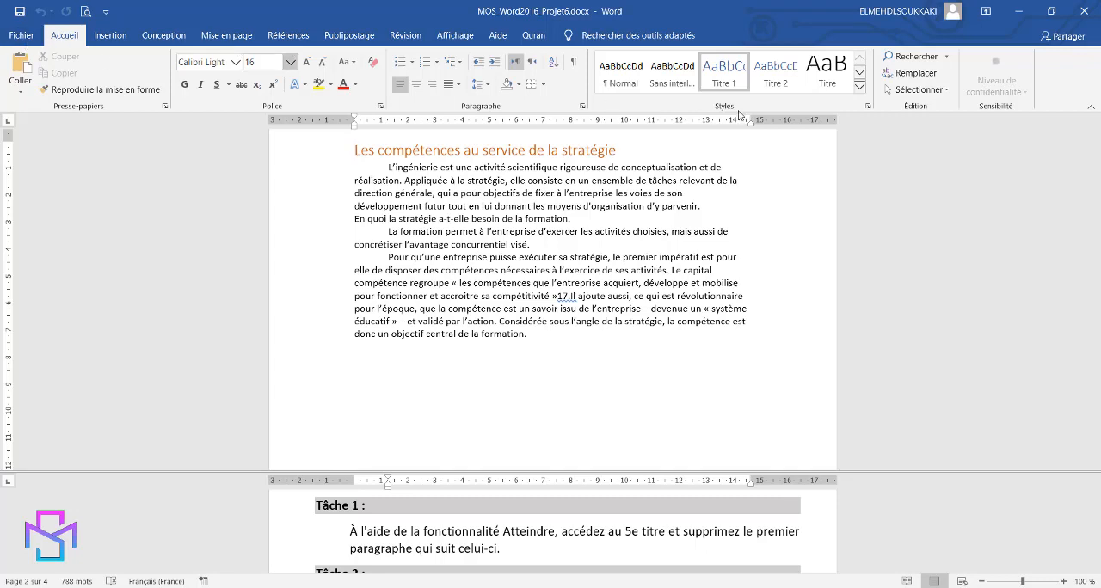
Show formatting marks and delete the first paragraph, mark included, under the heading "Les compétences au service de la stratégie".
{"action": "left_click", "coordinate": [574, 68]}
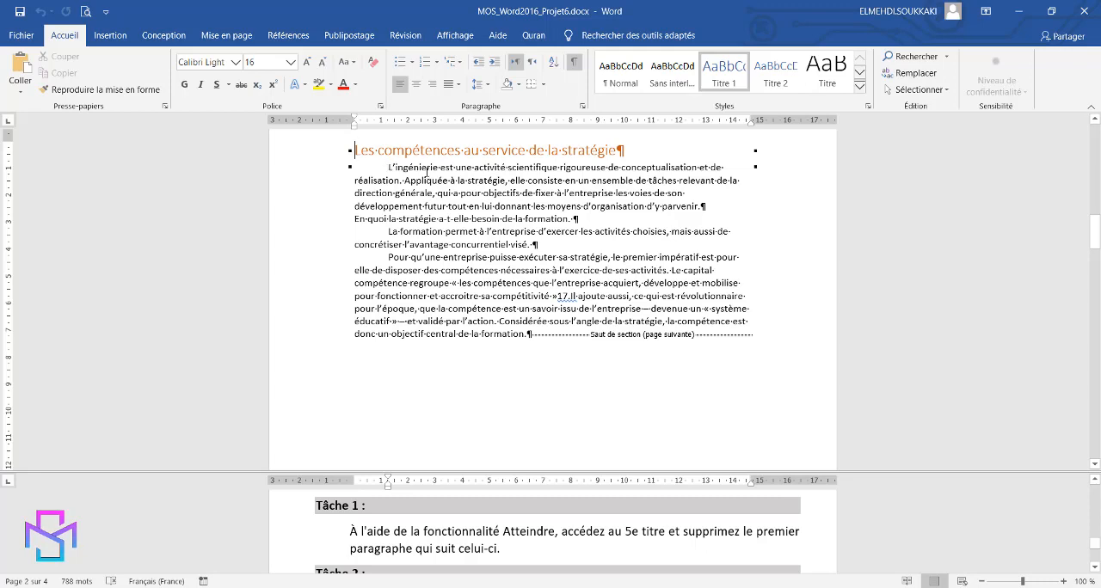
{"action": "left_click_drag", "start_coordinate": [428, 171], "coordinate": [714, 206]}
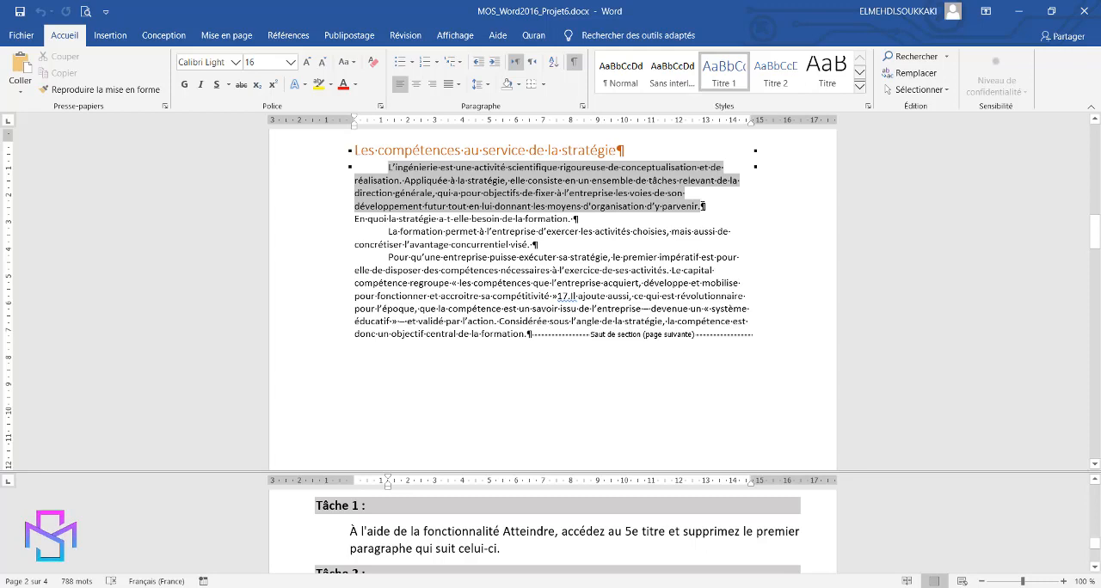
{"action": "left_click_drag", "start_coordinate": [704, 207], "coordinate": [704, 206]}
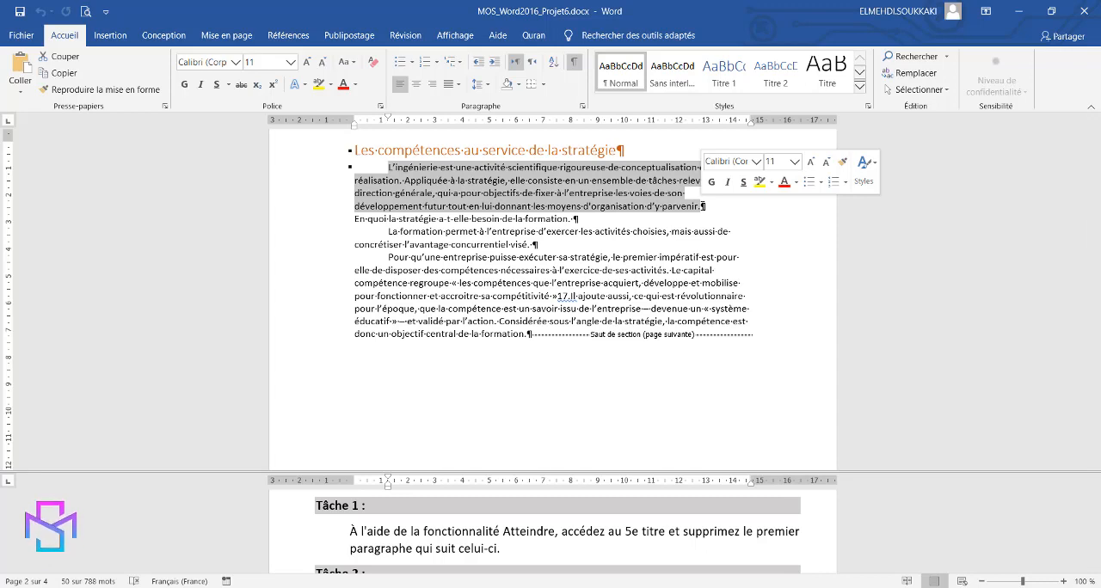
{"action": "left_click", "coordinate": [712, 206]}
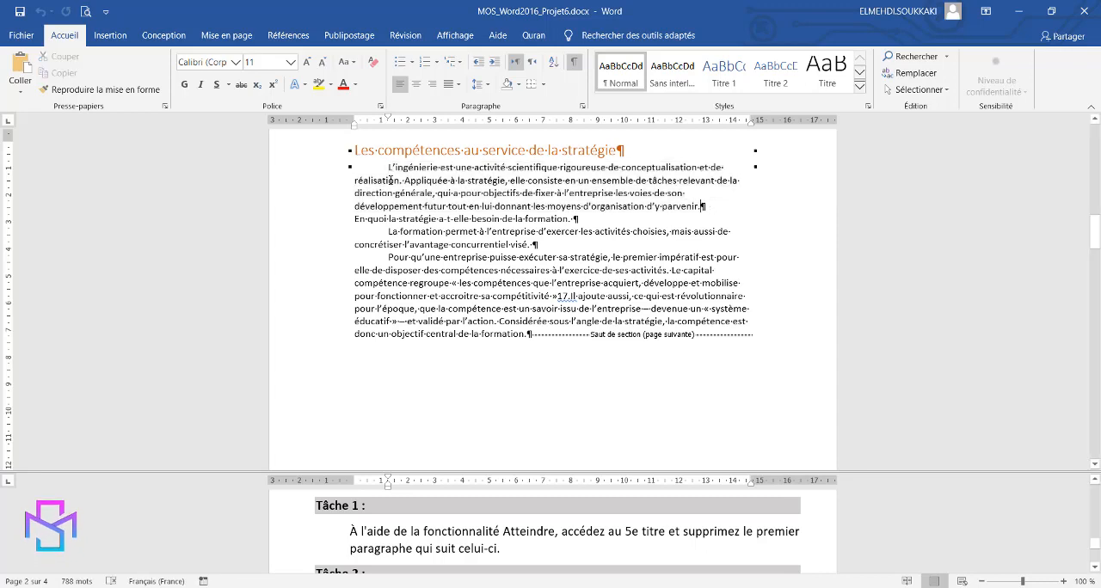
{"action": "left_click_drag", "start_coordinate": [387, 167], "coordinate": [705, 208]}
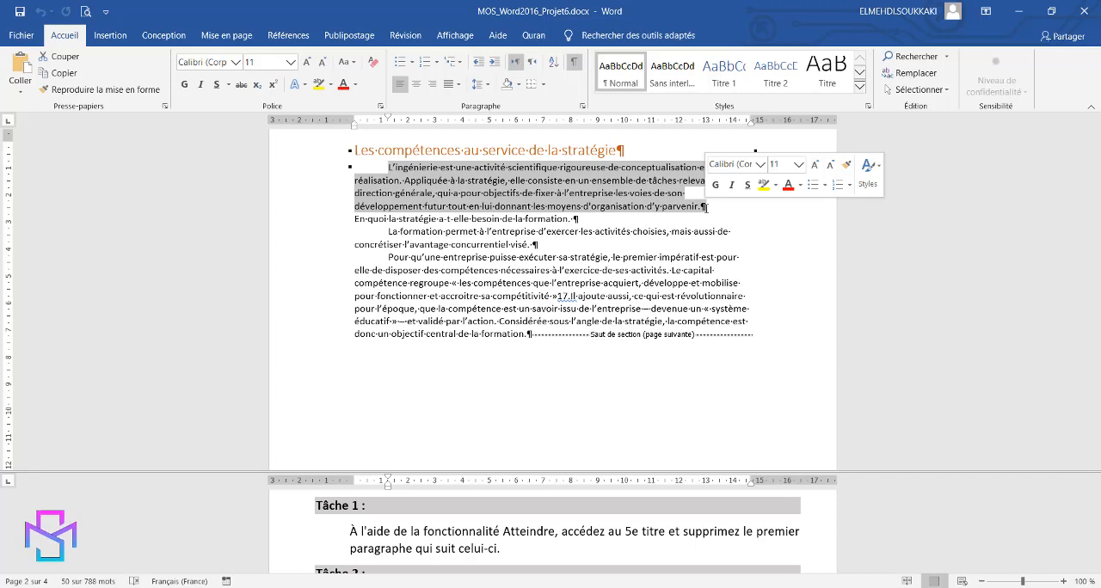
{"action": "key", "text": "Delete"}
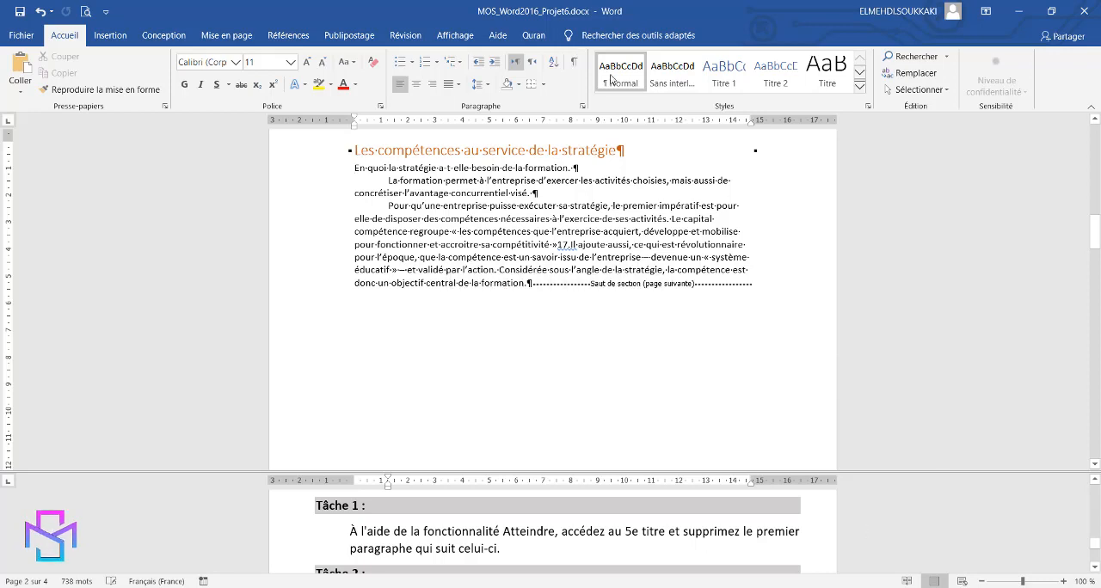
Hide the formatting marks in both panes of the split document.
{"action": "left_click", "coordinate": [577, 64]}
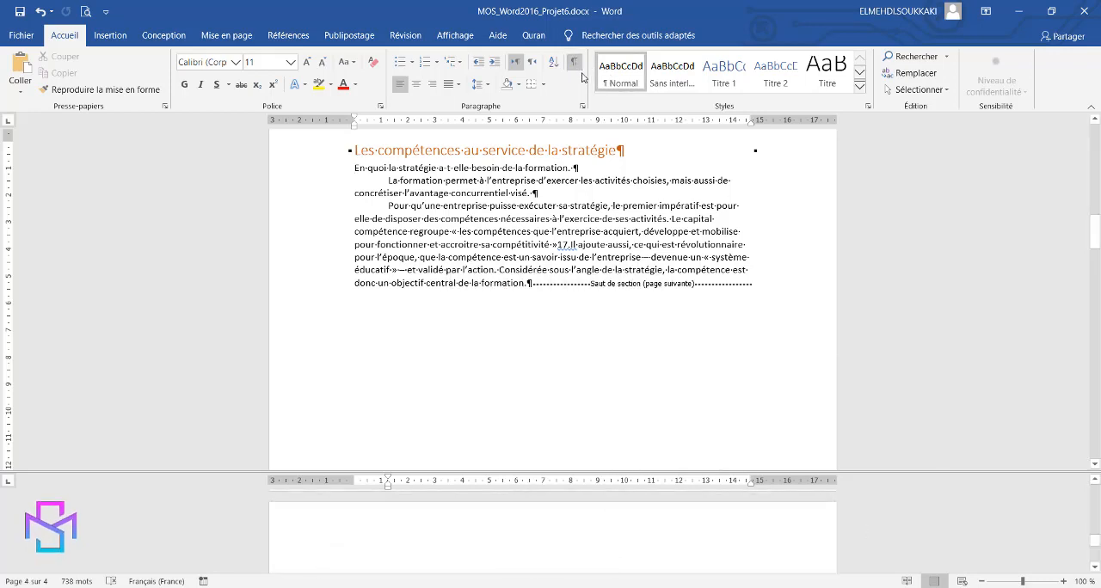
{"action": "left_click", "coordinate": [573, 62]}
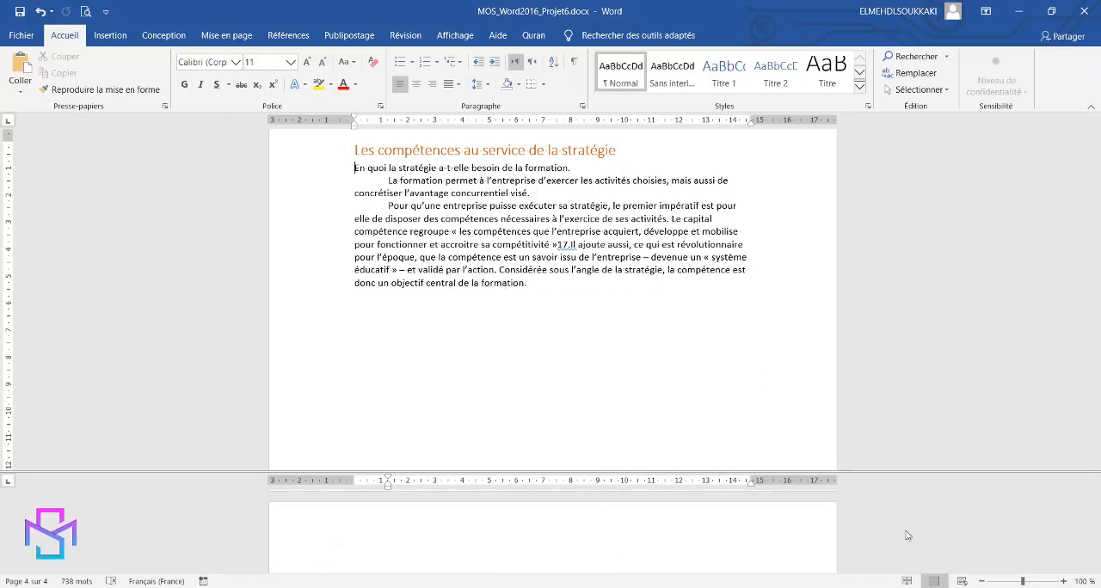
{"action": "key", "text": "ctrl+shift+8"}
{"action": "scroll", "coordinate": [925, 539], "scroll_direction": "down", "scroll_amount": 5}
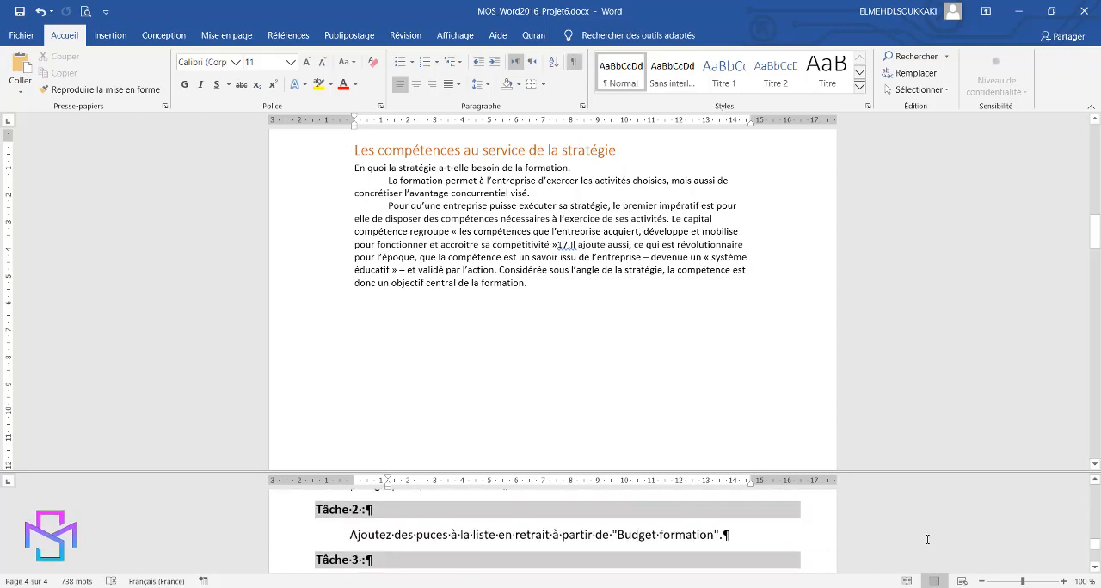
{"action": "left_click", "coordinate": [576, 62]}
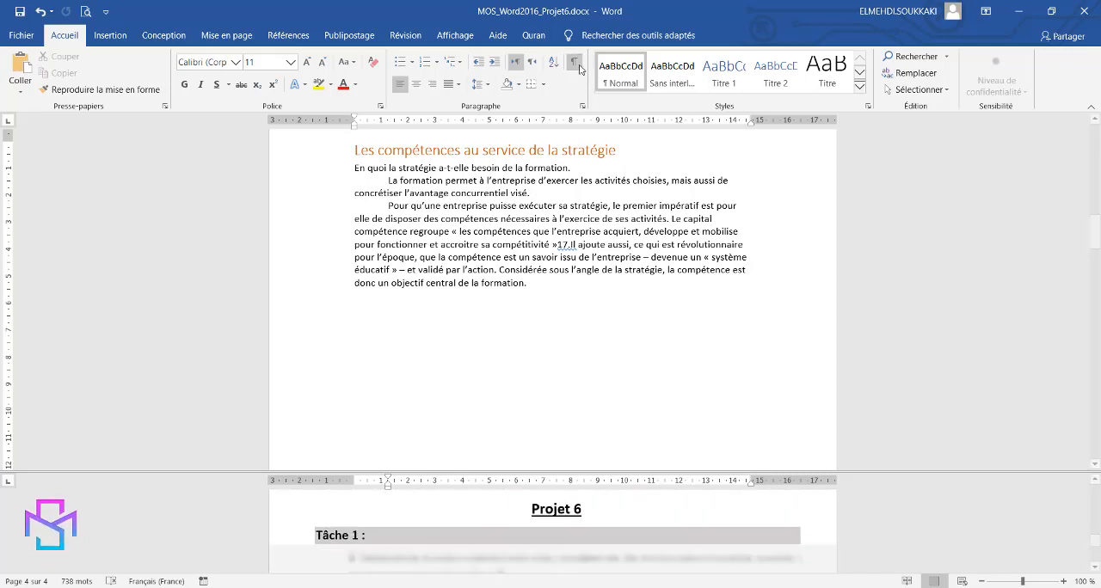
Add bullets to the indented list running from "Budget formation" to "Capital des compétences internes".
{"action": "scroll", "coordinate": [877, 533], "scroll_direction": "down", "scroll_amount": 4}
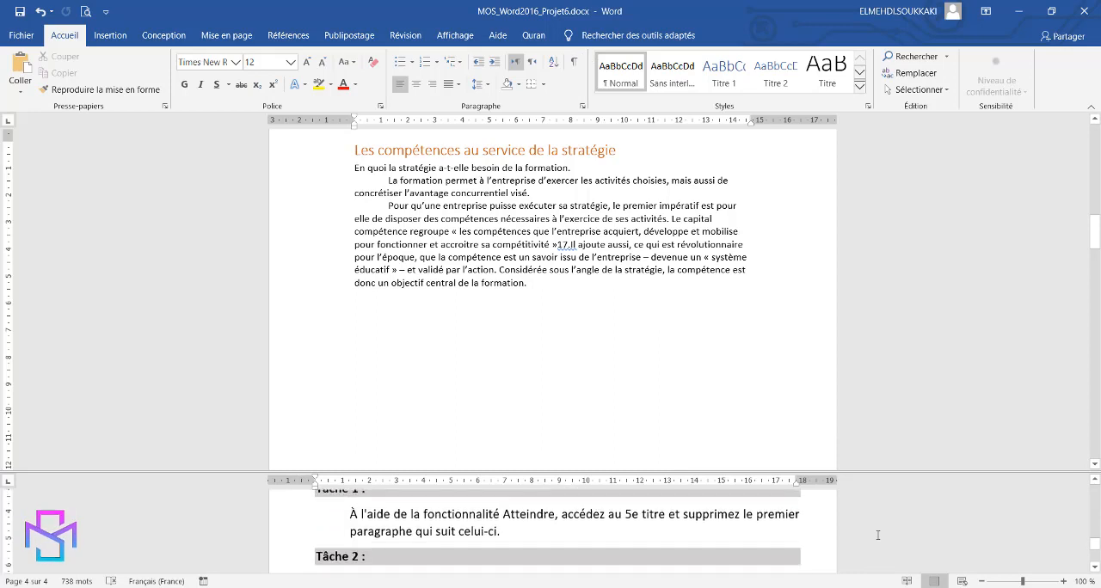
{"action": "scroll", "coordinate": [877, 535], "scroll_direction": "down", "scroll_amount": 2}
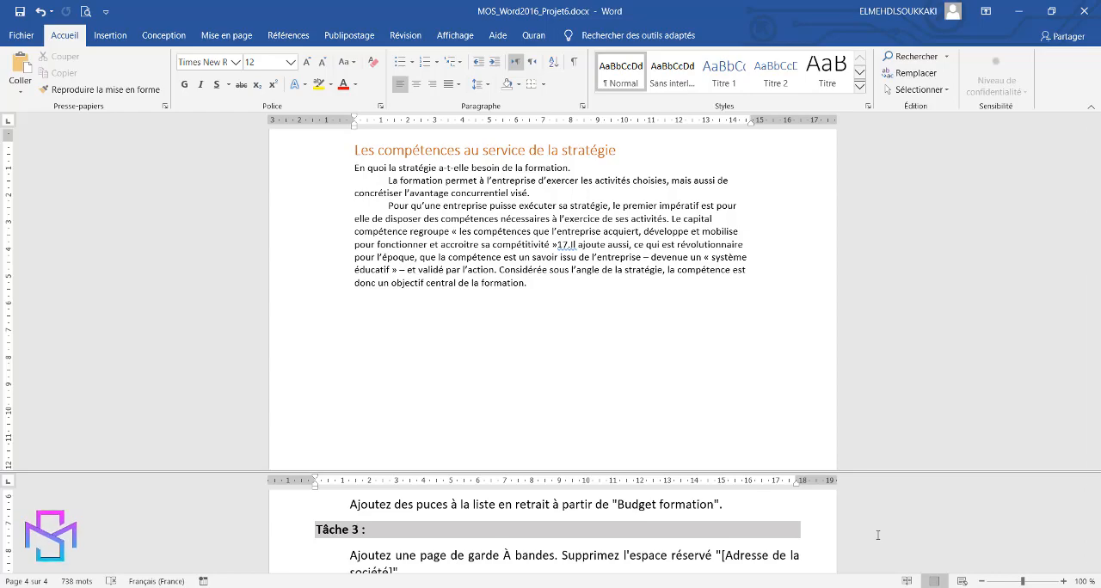
{"action": "left_click", "coordinate": [846, 403]}
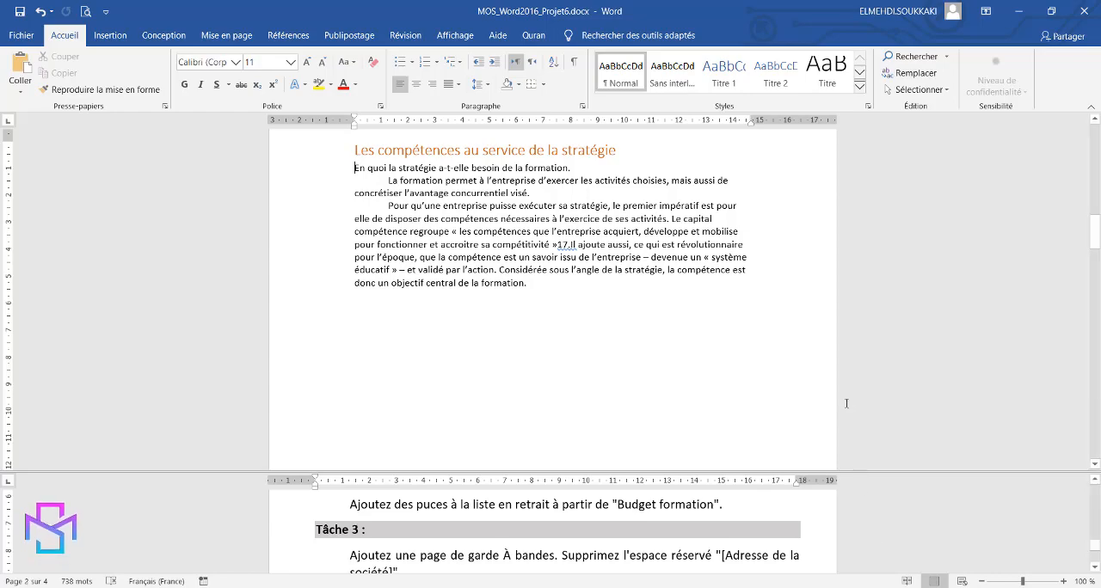
{"action": "scroll", "coordinate": [847, 403], "scroll_direction": "up", "scroll_amount": 15}
{"action": "scroll", "coordinate": [846, 404], "scroll_direction": "up", "scroll_amount": 2}
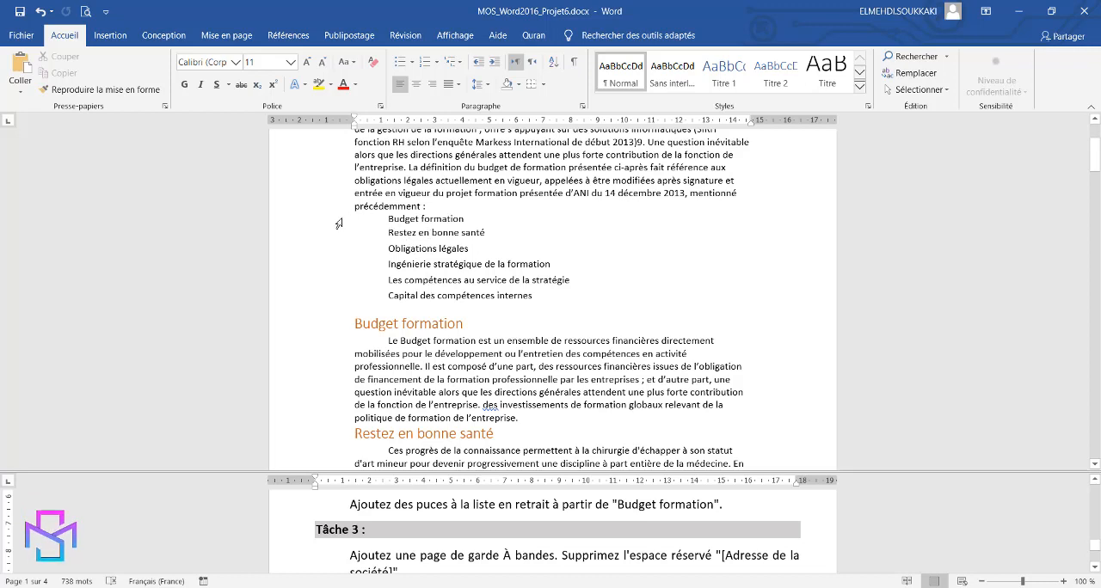
{"action": "left_click_drag", "start_coordinate": [327, 224], "coordinate": [322, 297]}
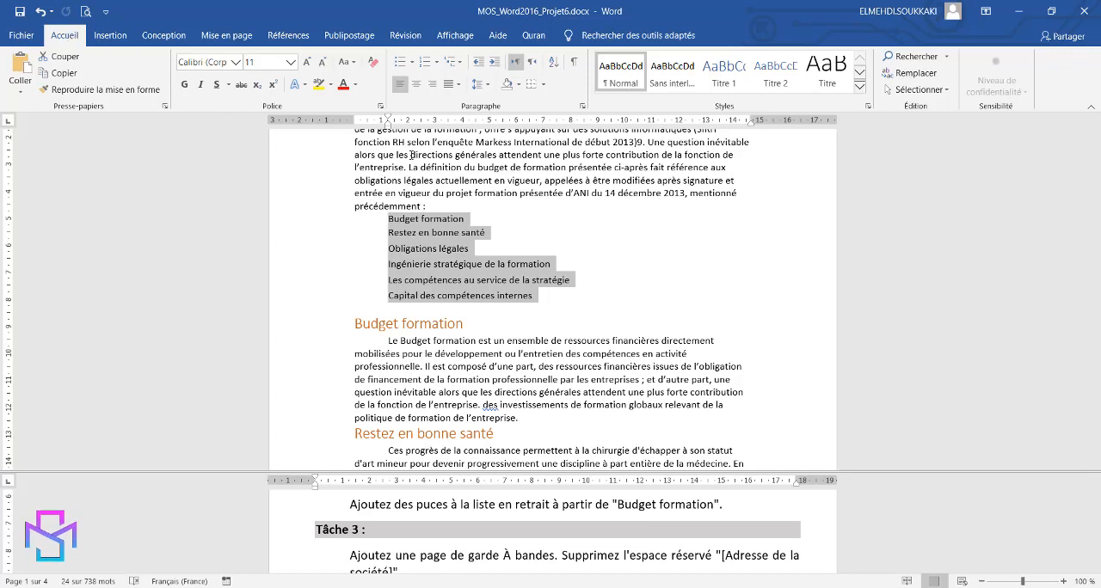
{"action": "left_click", "coordinate": [399, 67]}
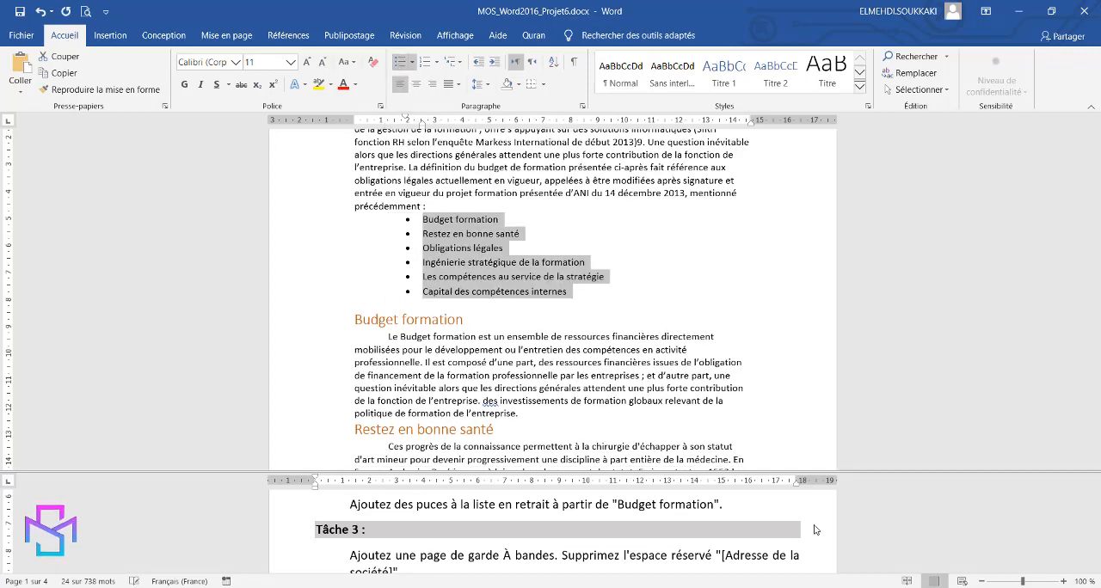
Insert the predefined À bandes cover page into the document.
{"action": "left_click", "coordinate": [874, 527]}
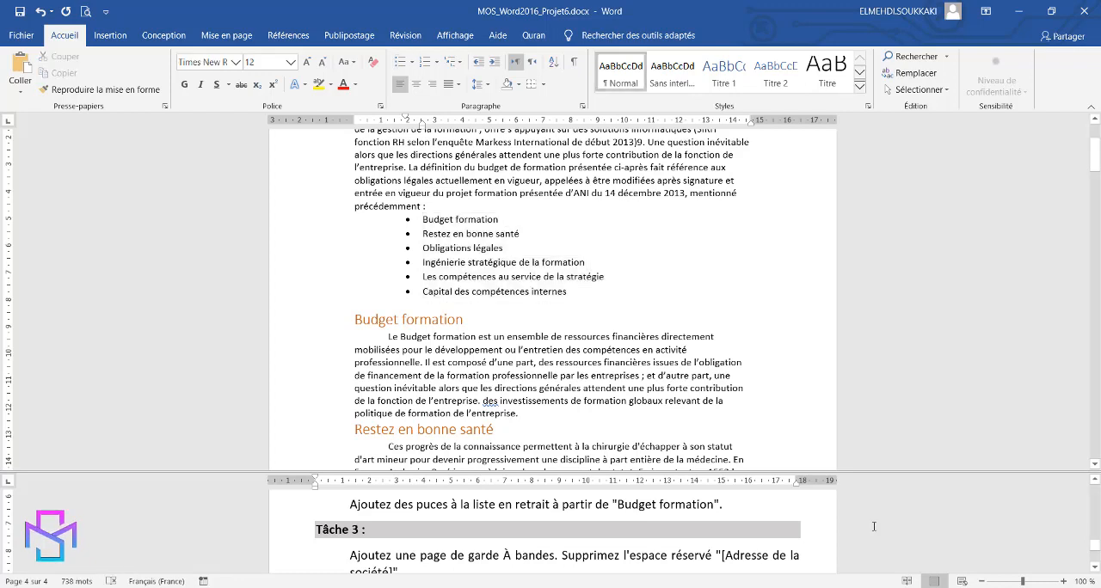
{"action": "scroll", "coordinate": [874, 527], "scroll_direction": "down", "scroll_amount": 2}
{"action": "scroll", "coordinate": [874, 527], "scroll_direction": "up", "scroll_amount": 1}
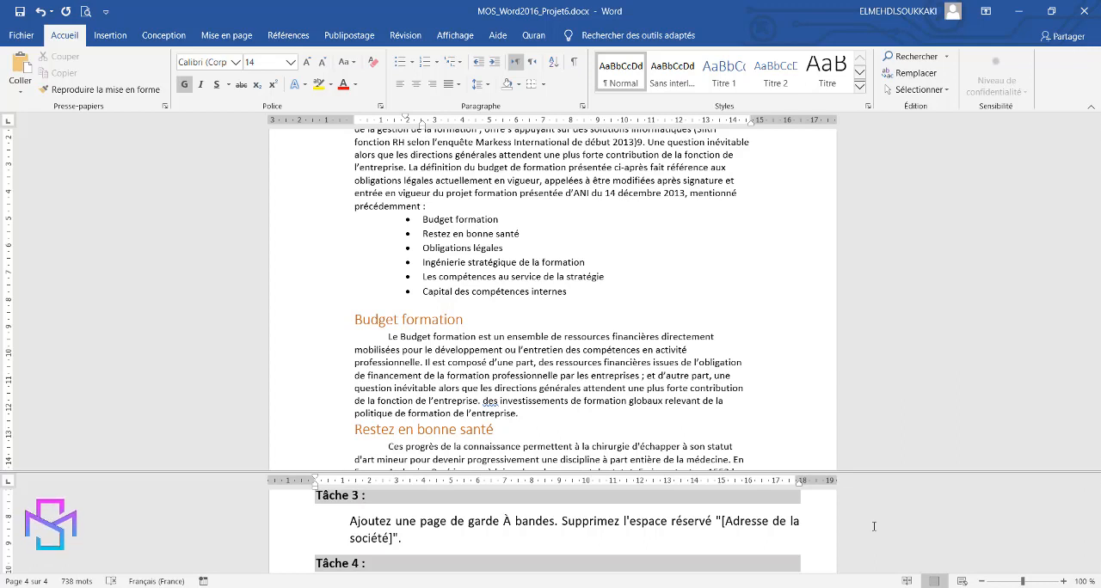
{"action": "left_click", "coordinate": [854, 426]}
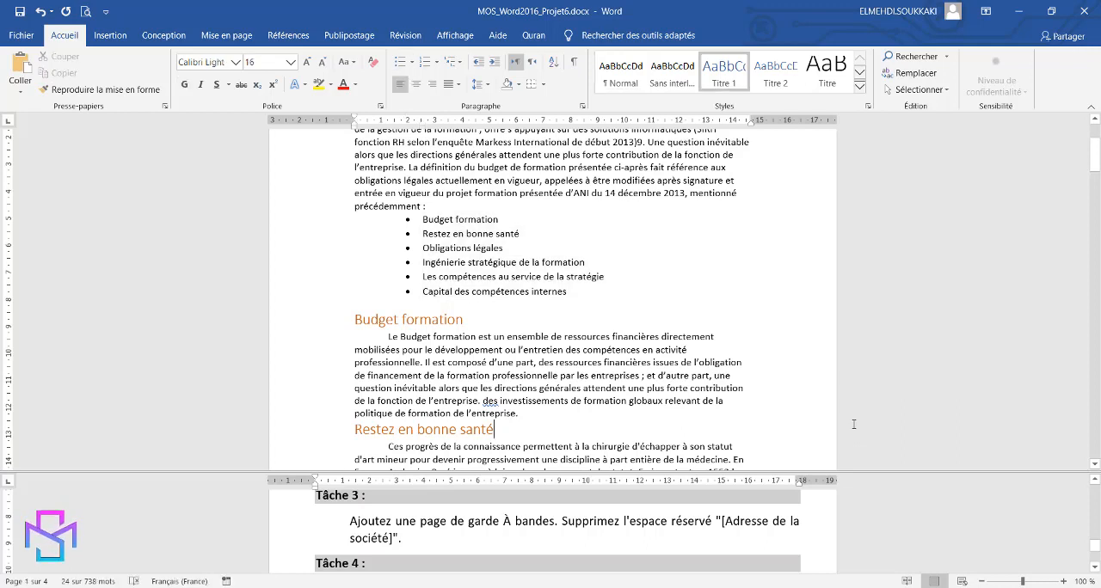
{"action": "left_click", "coordinate": [120, 38]}
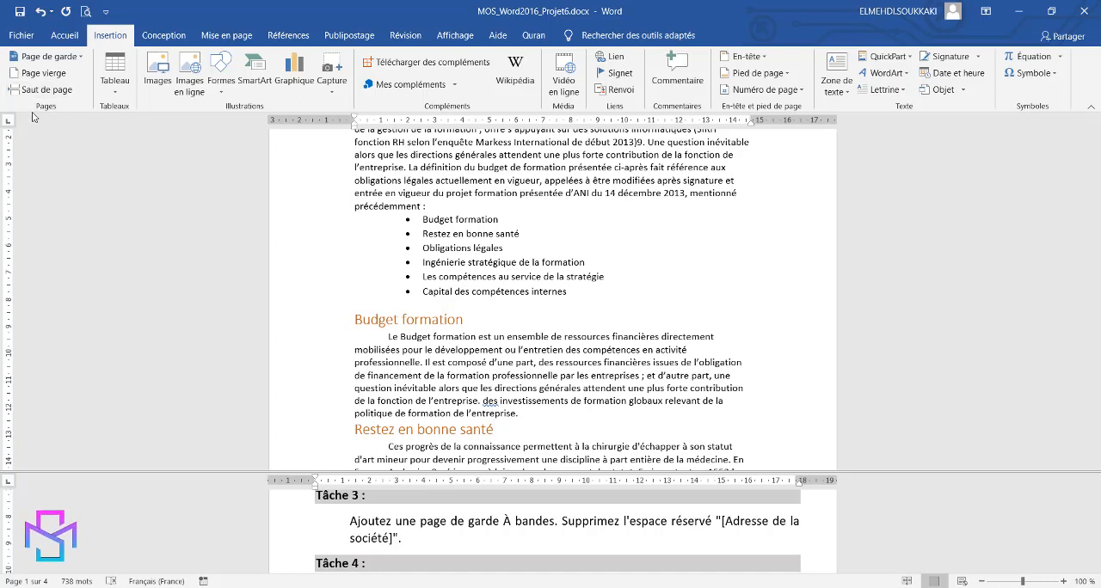
{"action": "left_click", "coordinate": [81, 58]}
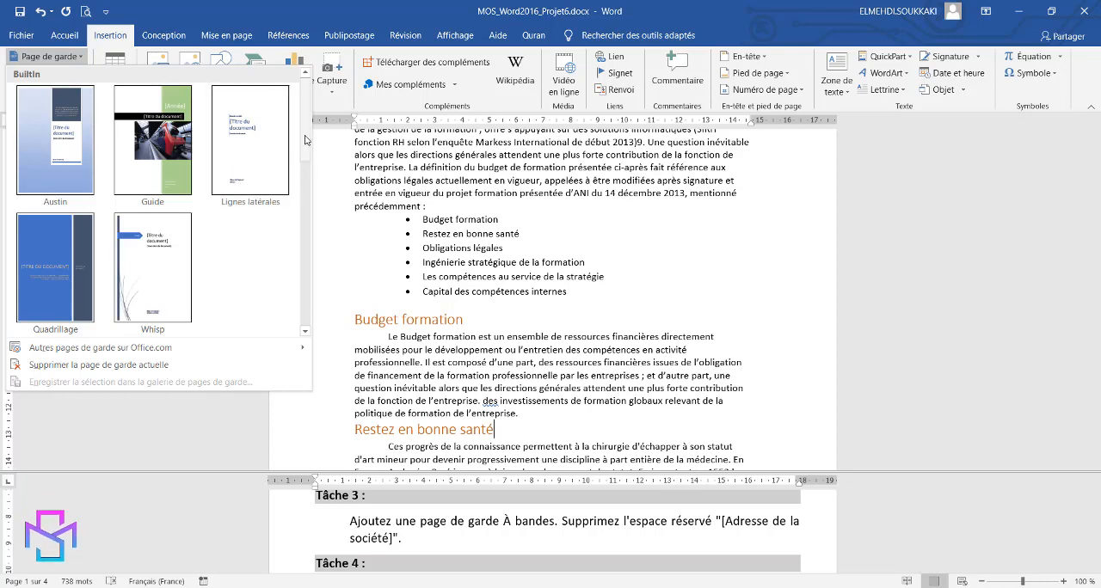
{"action": "left_click_drag", "start_coordinate": [306, 140], "coordinate": [306, 209]}
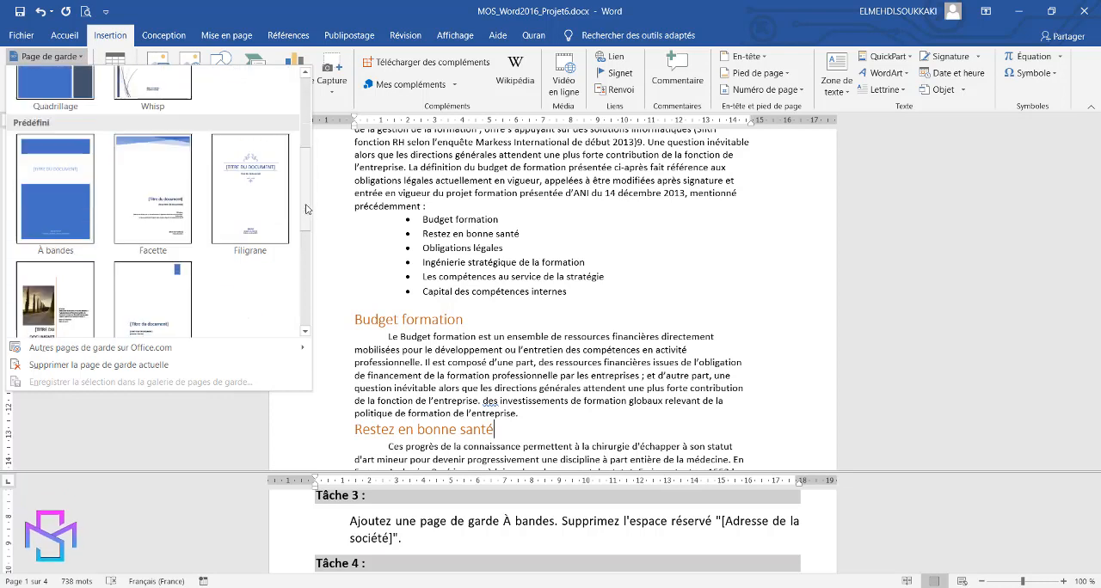
{"action": "left_click", "coordinate": [49, 196]}
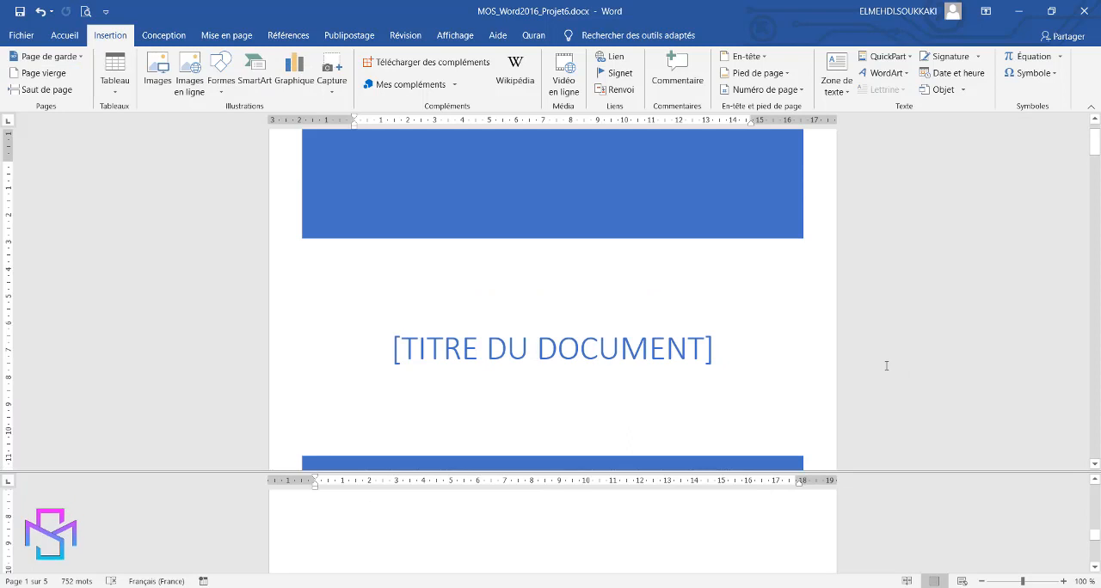
Delete the "[Adresse de la société]" placeholder, including its content control, from the cover page.
{"action": "scroll", "coordinate": [886, 366], "scroll_direction": "down", "scroll_amount": 3}
{"action": "scroll", "coordinate": [886, 366], "scroll_direction": "down", "scroll_amount": 4}
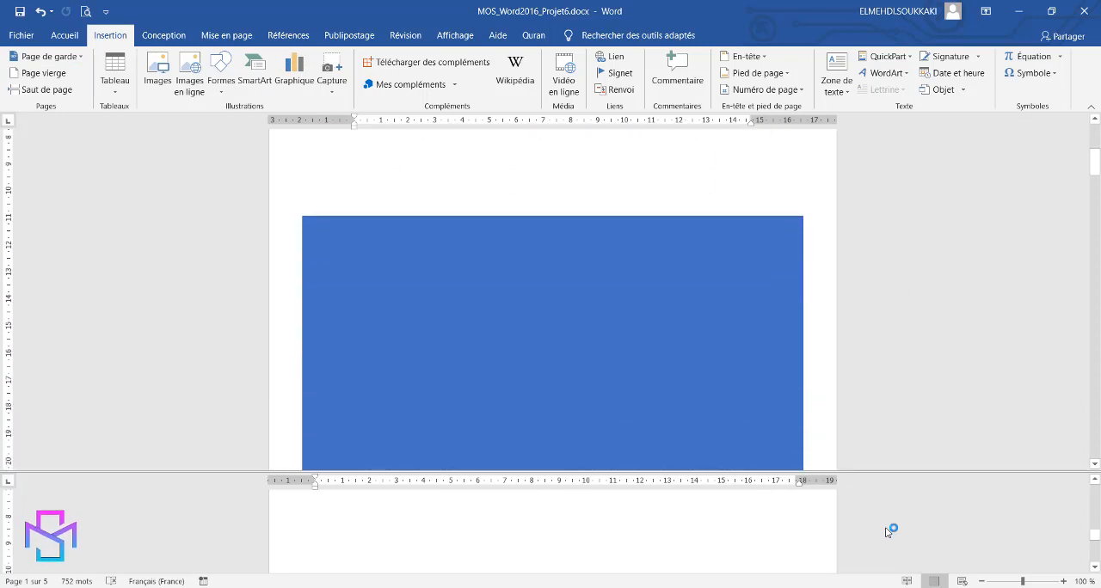
{"action": "scroll", "coordinate": [888, 526], "scroll_direction": "down", "scroll_amount": 5}
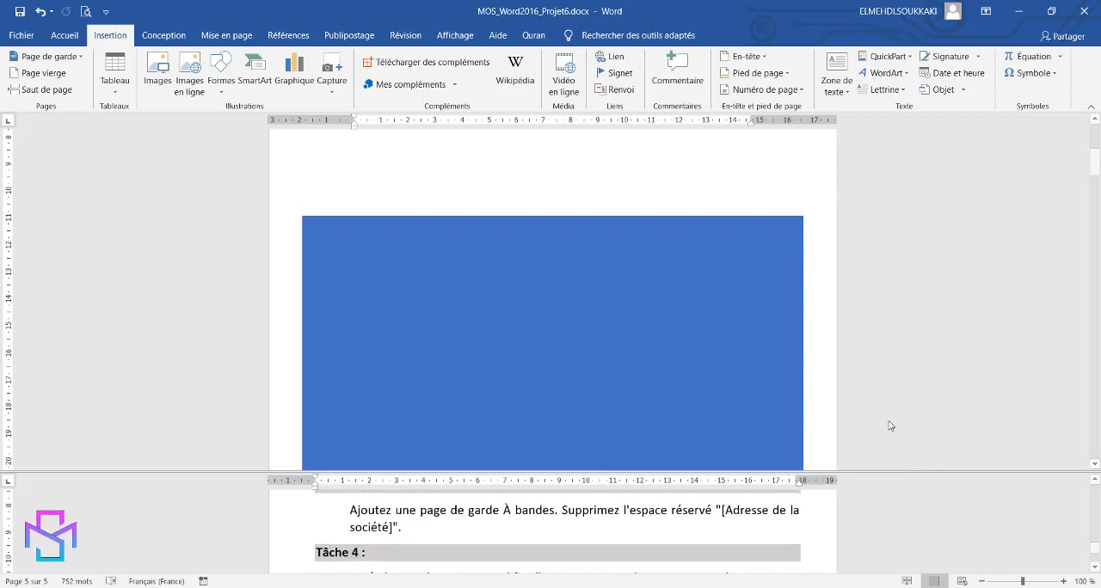
{"action": "scroll", "coordinate": [889, 417], "scroll_direction": "down", "scroll_amount": 2}
{"action": "scroll", "coordinate": [889, 413], "scroll_direction": "down", "scroll_amount": 3}
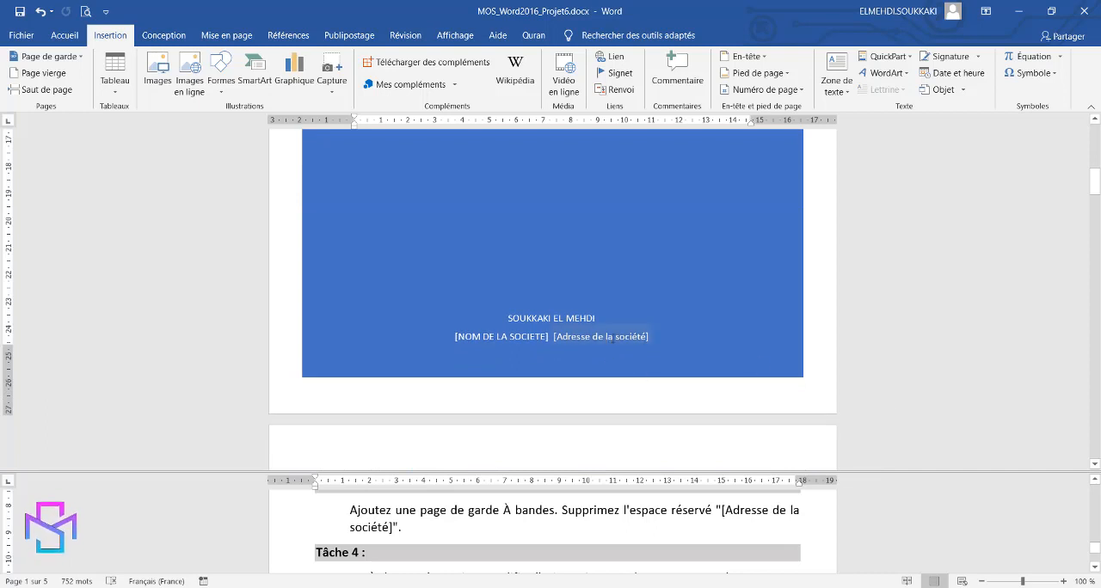
{"action": "left_click", "coordinate": [611, 336]}
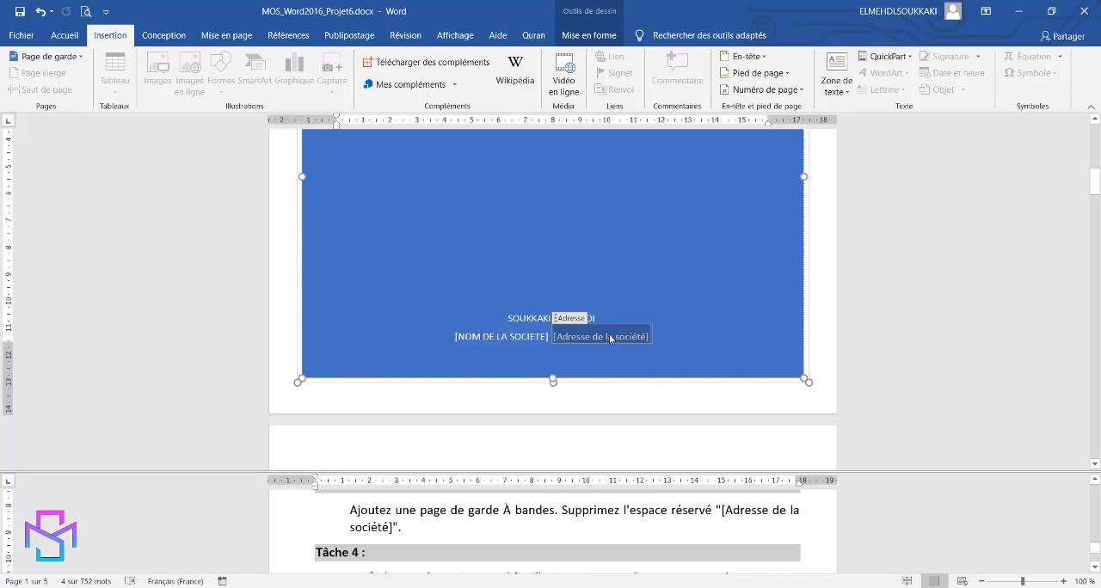
{"action": "left_click", "coordinate": [568, 319]}
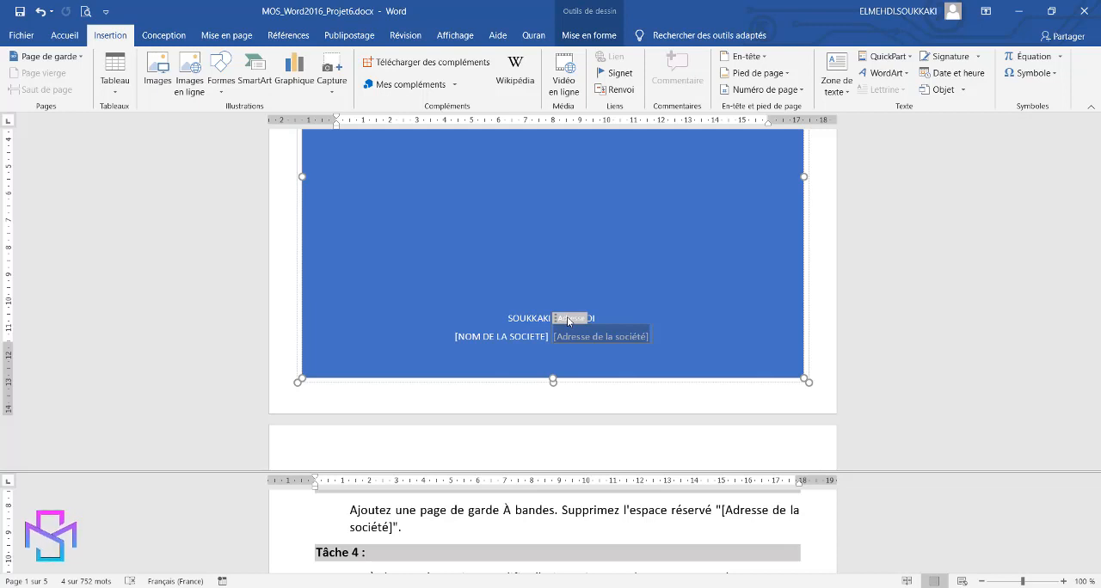
{"action": "key", "text": "BackSpace"}
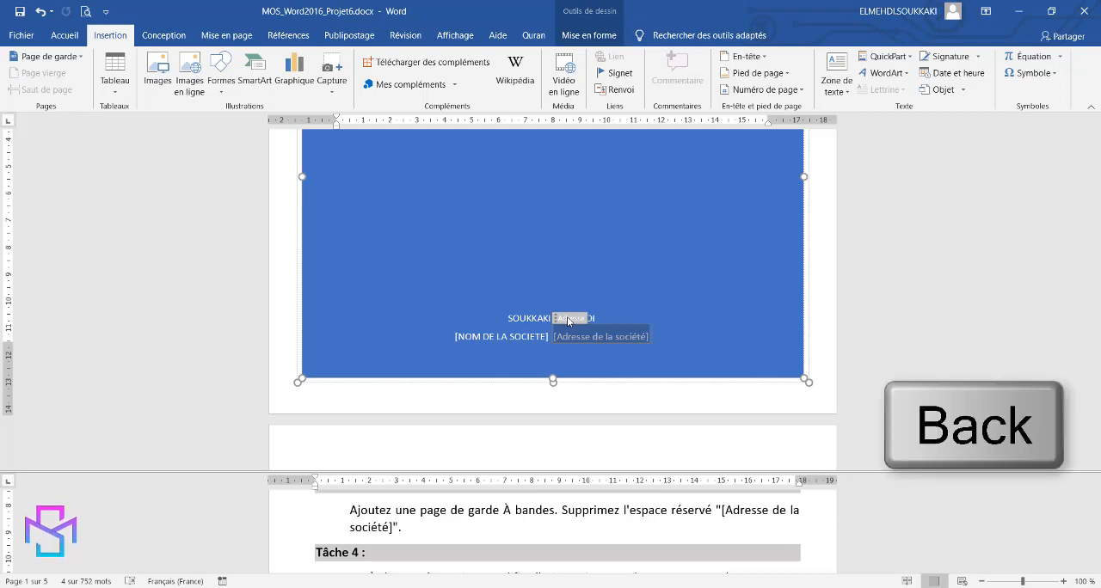
{"action": "key", "text": "BackSpace"}
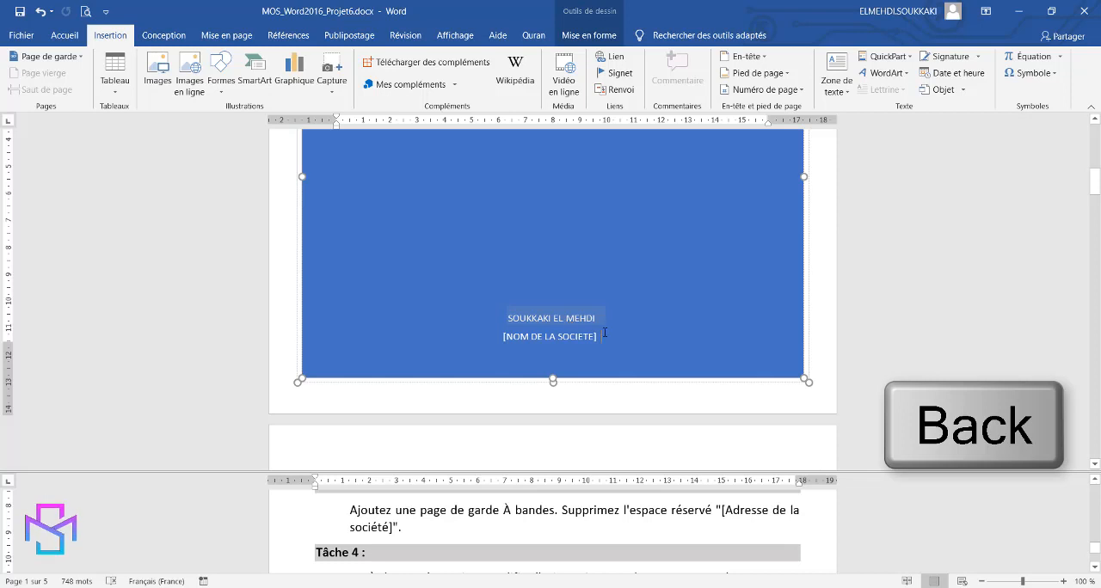
Show the formatting marks in both panes of the split document for Tâche 4.
{"action": "left_click", "coordinate": [858, 522]}
{"action": "scroll", "coordinate": [858, 522], "scroll_direction": "down", "scroll_amount": 1}
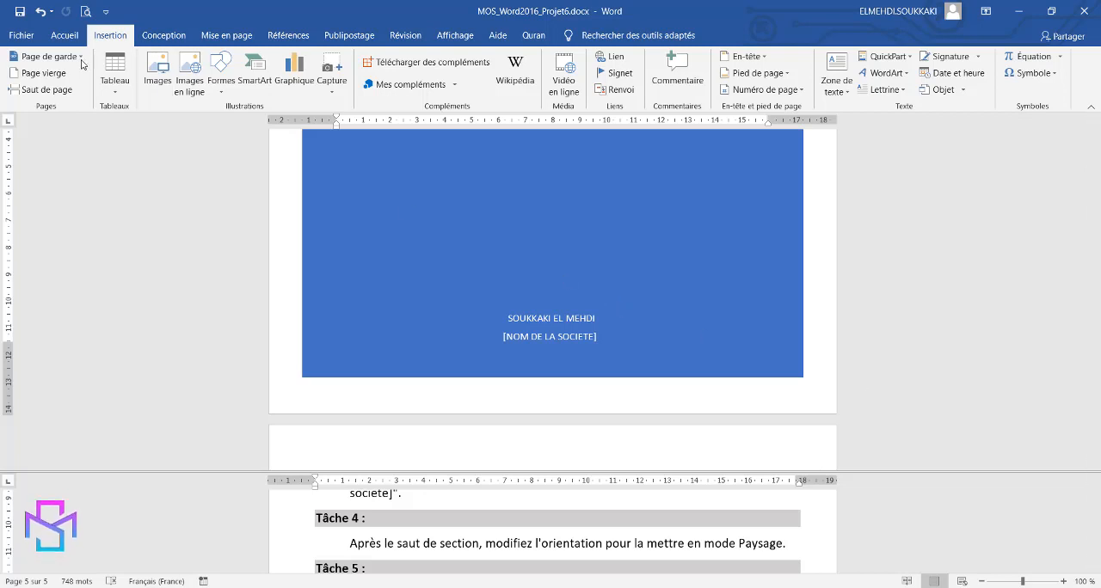
{"action": "left_click", "coordinate": [64, 35]}
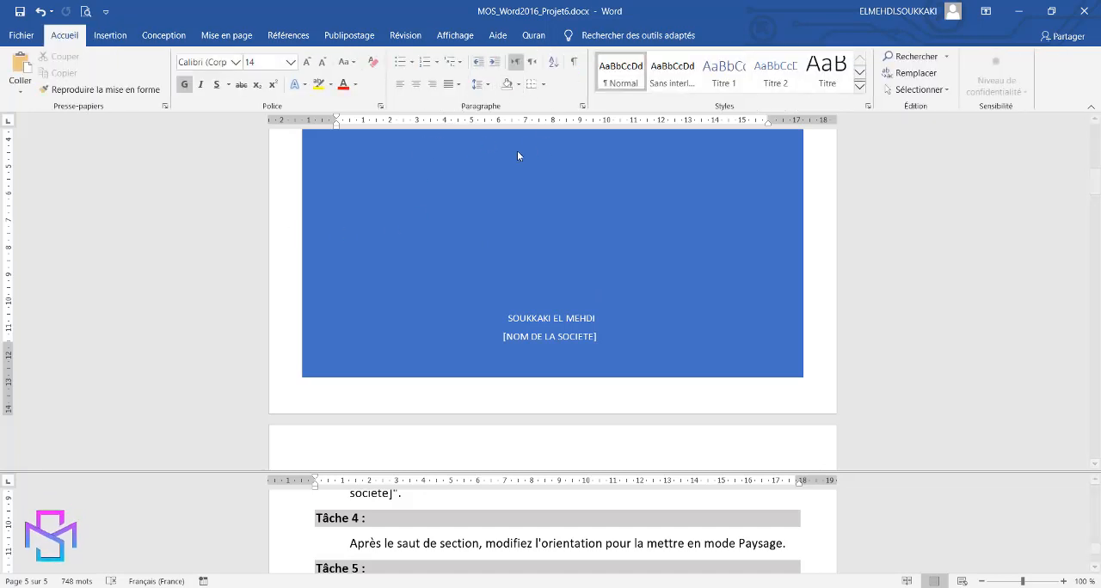
{"action": "left_click", "coordinate": [574, 62]}
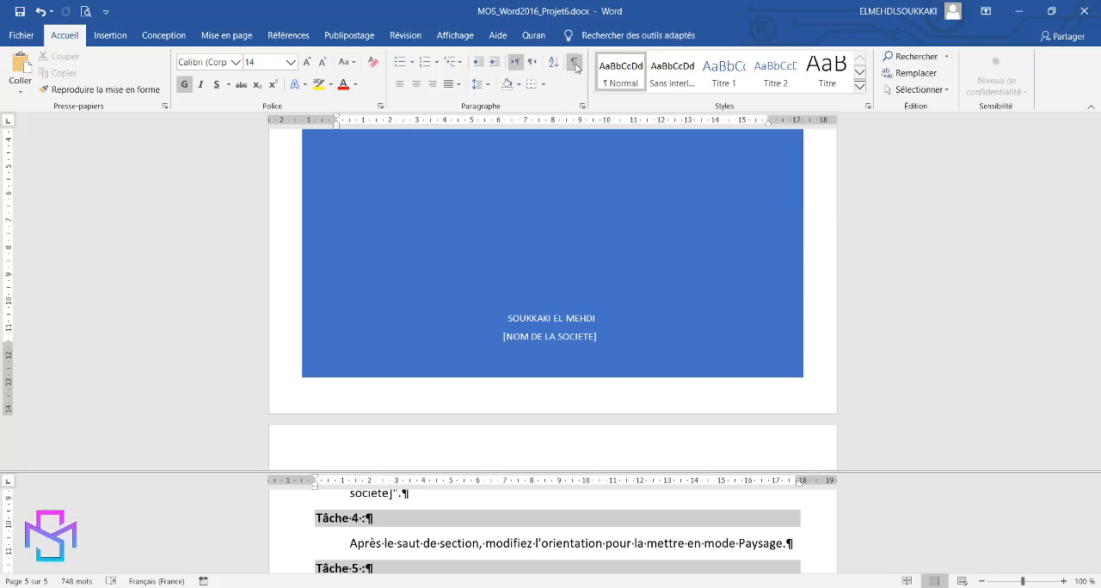
{"action": "scroll", "coordinate": [688, 315], "scroll_direction": "down", "scroll_amount": 5}
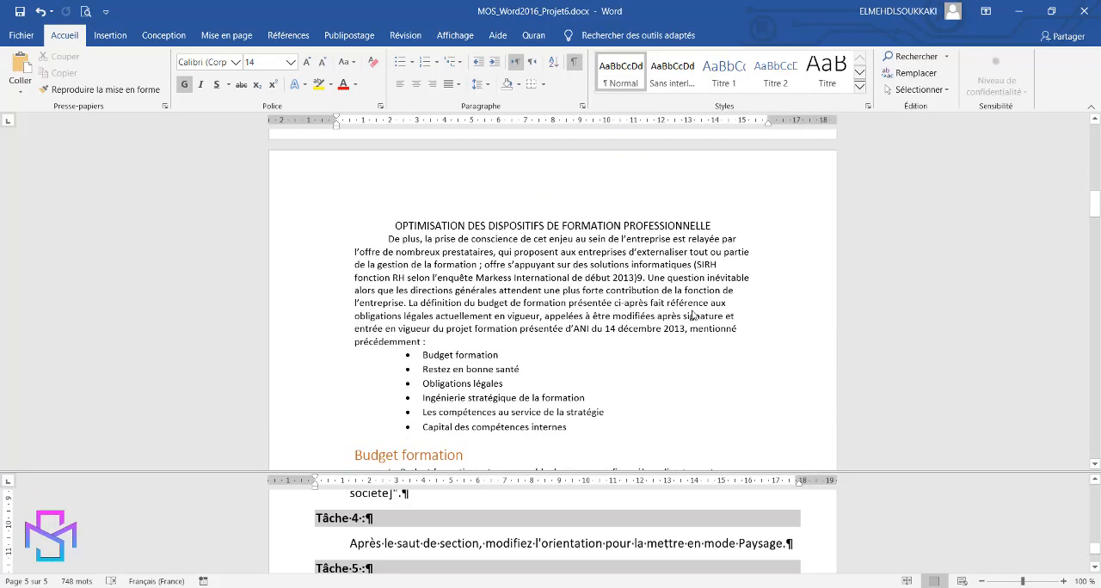
{"action": "scroll", "coordinate": [693, 316], "scroll_direction": "down", "scroll_amount": 2}
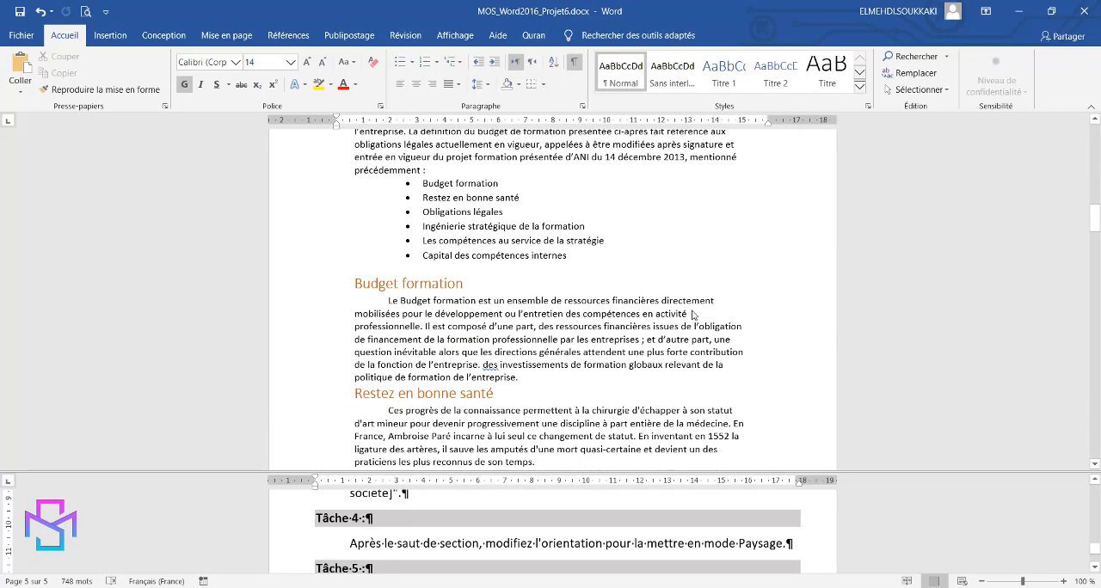
{"action": "left_click", "coordinate": [645, 398]}
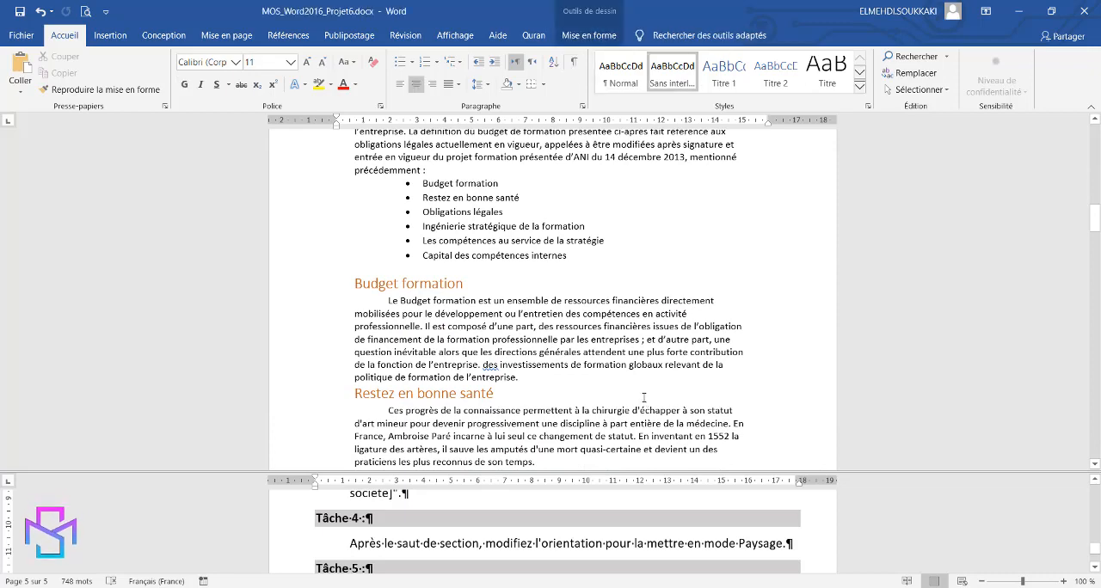
{"action": "left_click", "coordinate": [575, 62]}
Look through the document's body pages for the section break that Tâche 4 refers to.
{"action": "scroll", "coordinate": [694, 372], "scroll_direction": "down", "scroll_amount": 3}
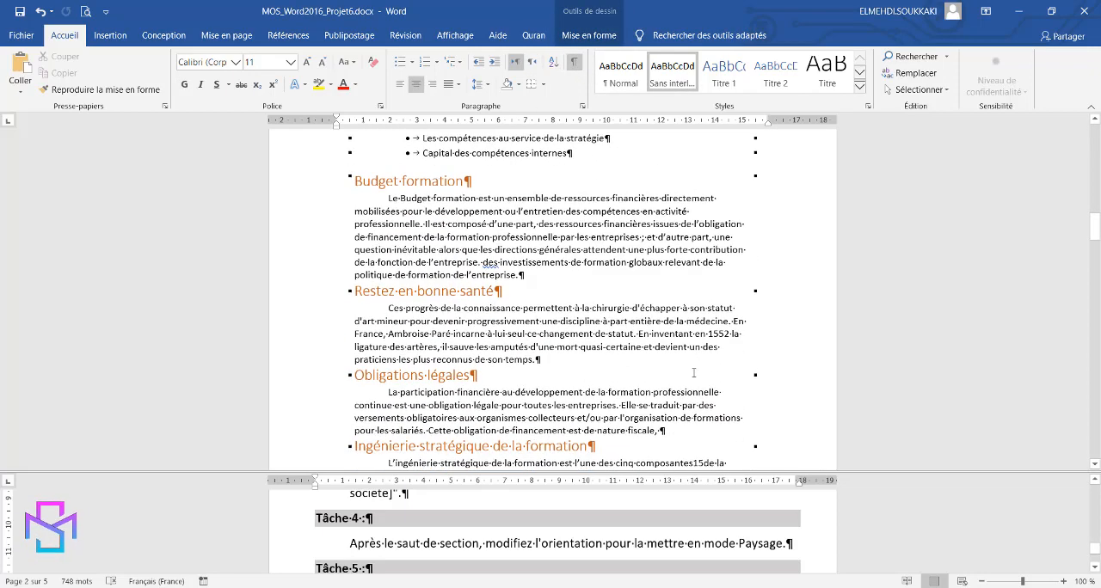
{"action": "scroll", "coordinate": [693, 372], "scroll_direction": "down", "scroll_amount": 6}
{"action": "scroll", "coordinate": [693, 373], "scroll_direction": "up", "scroll_amount": 13}
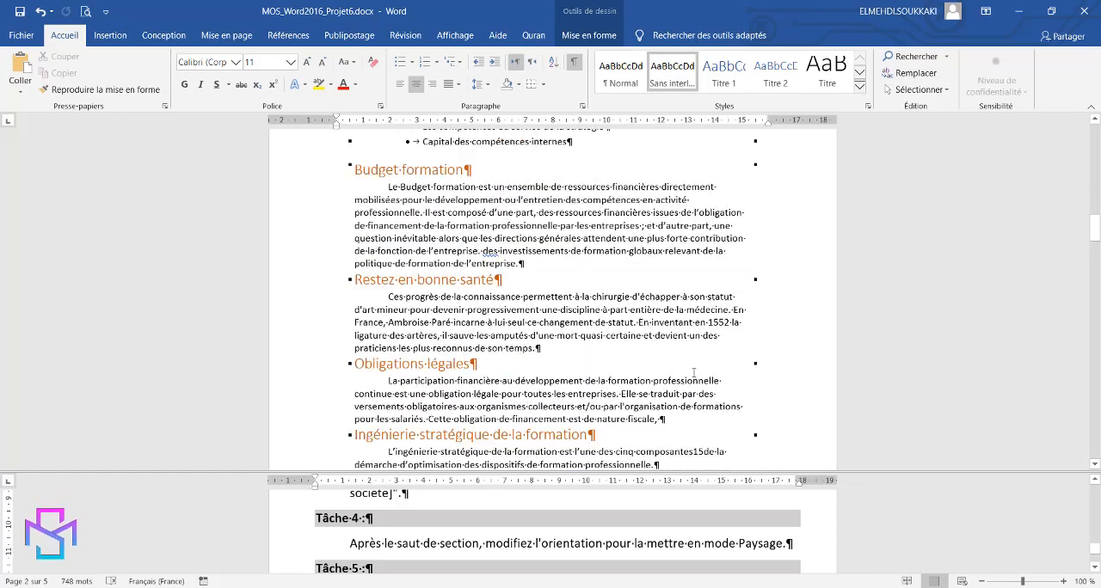
{"action": "scroll", "coordinate": [693, 372], "scroll_direction": "up", "scroll_amount": 7}
{"action": "scroll", "coordinate": [693, 372], "scroll_direction": "down", "scroll_amount": 9}
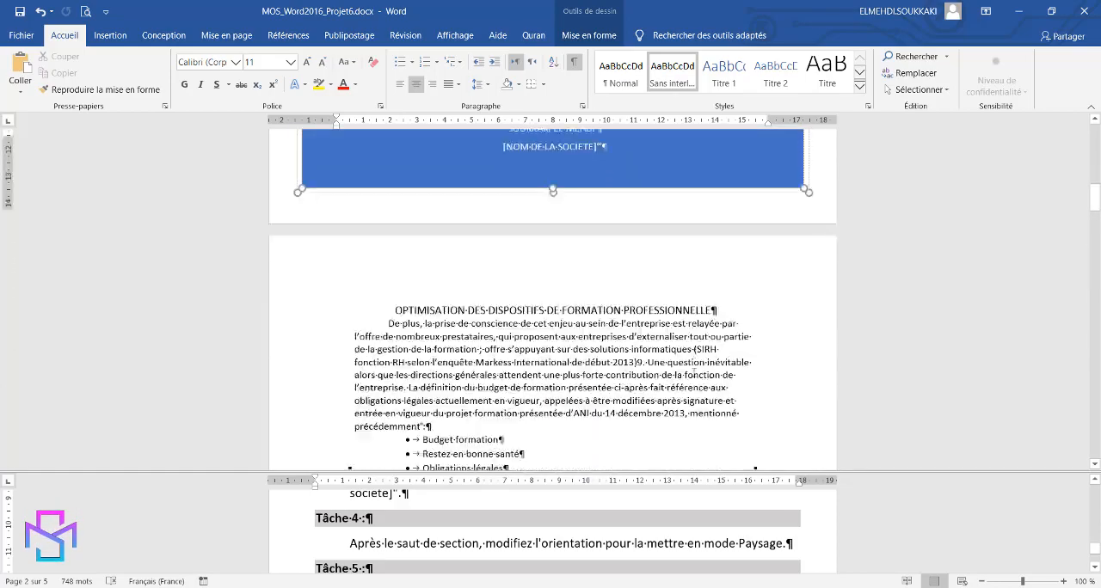
{"action": "scroll", "coordinate": [693, 373], "scroll_direction": "down", "scroll_amount": 20}
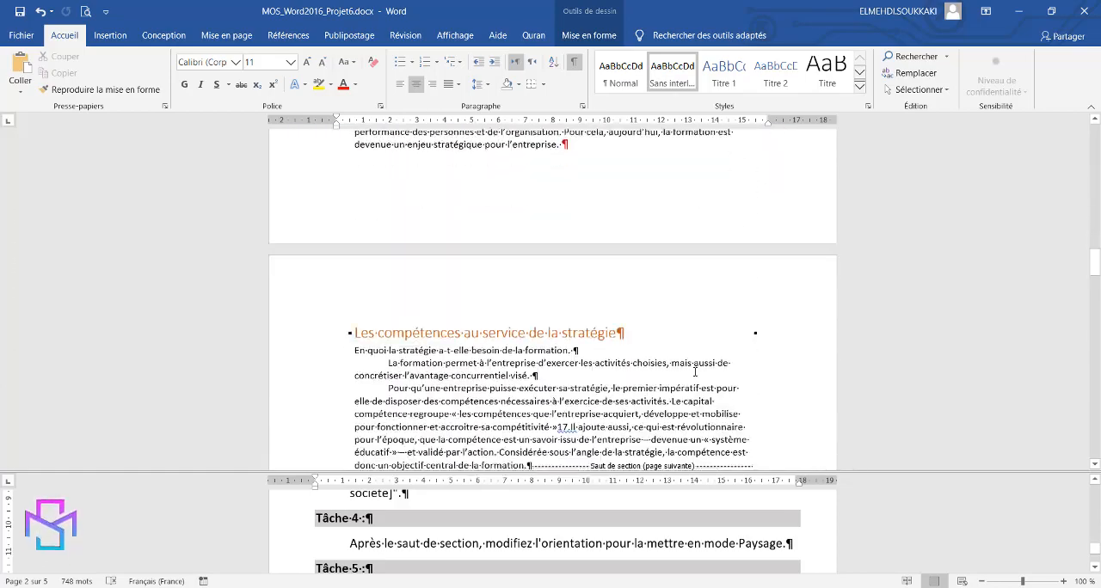
{"action": "scroll", "coordinate": [694, 372], "scroll_direction": "down", "scroll_amount": 5}
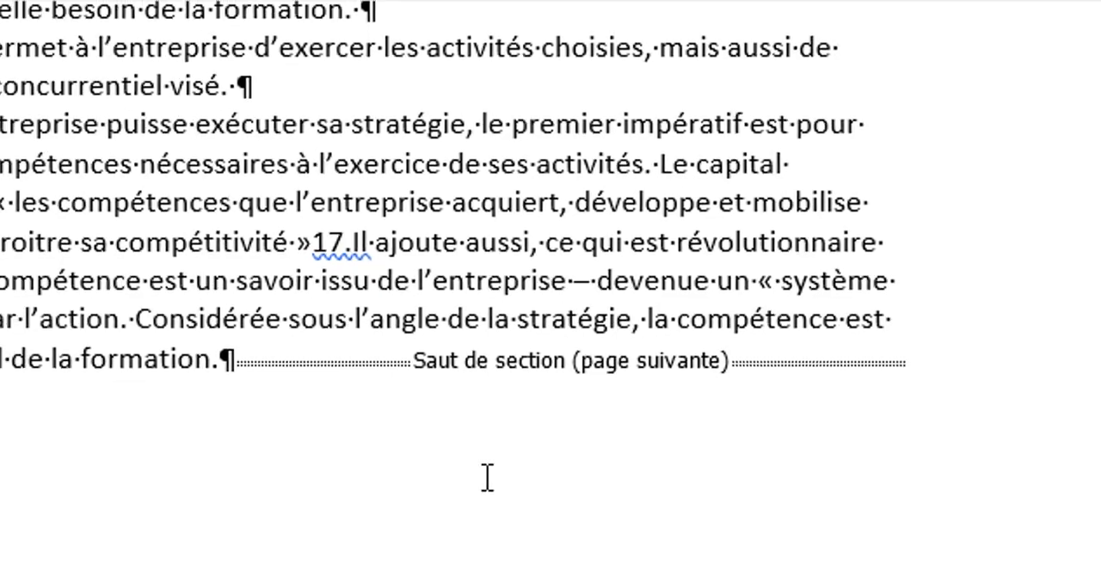
{"action": "scroll", "coordinate": [481, 487], "scroll_direction": "down", "scroll_amount": 5}
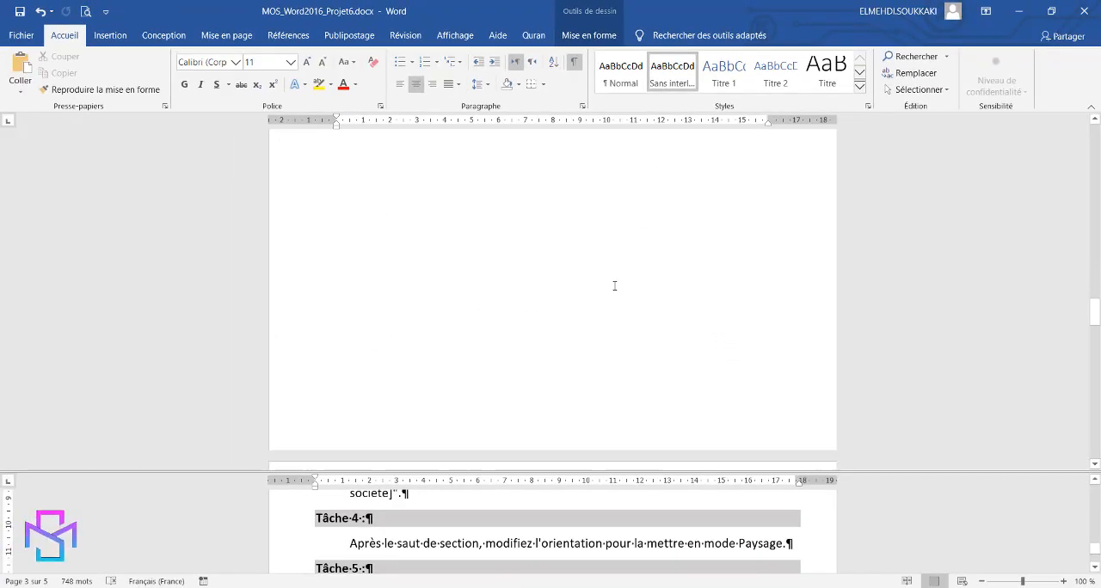
{"action": "scroll", "coordinate": [614, 286], "scroll_direction": "down", "scroll_amount": 5}
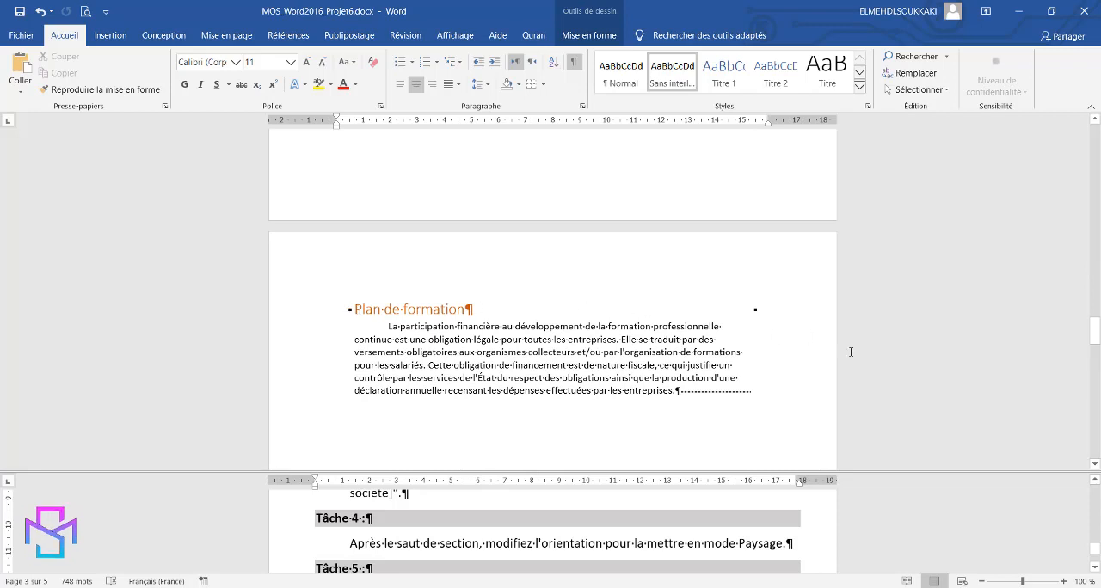
Turn off the formatting marks in both panes and return to the Tâche 4 instruction.
{"action": "scroll", "coordinate": [790, 336], "scroll_direction": "up", "scroll_amount": 5}
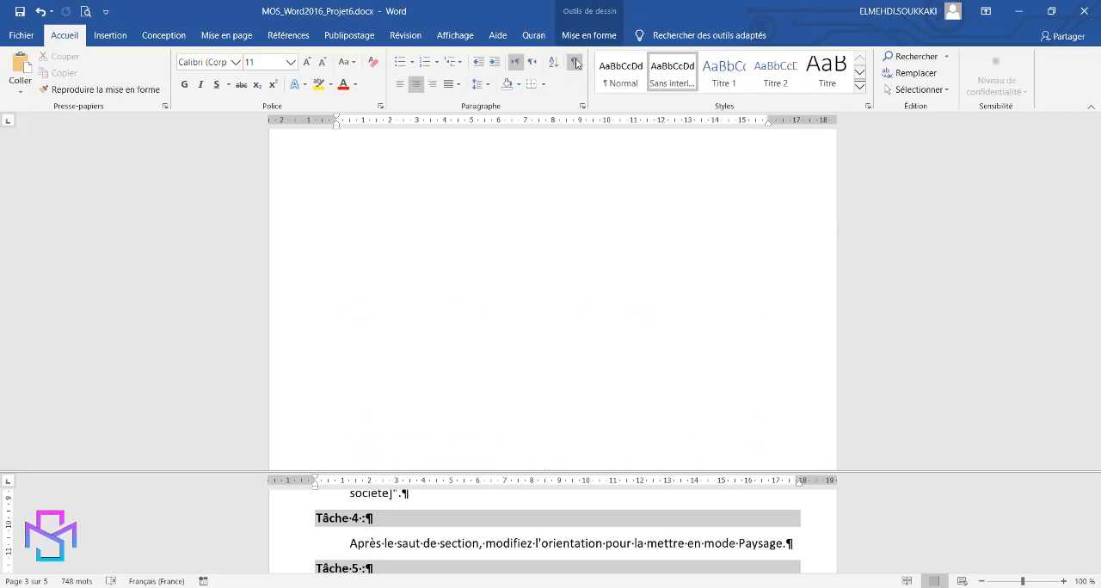
{"action": "left_click", "coordinate": [733, 542]}
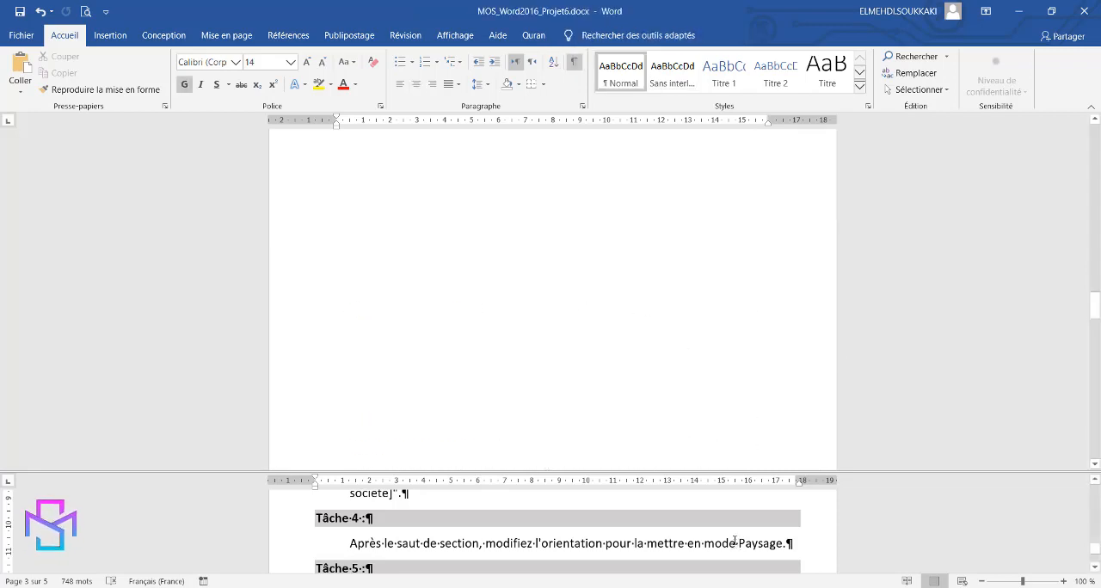
{"action": "left_click", "coordinate": [574, 62]}
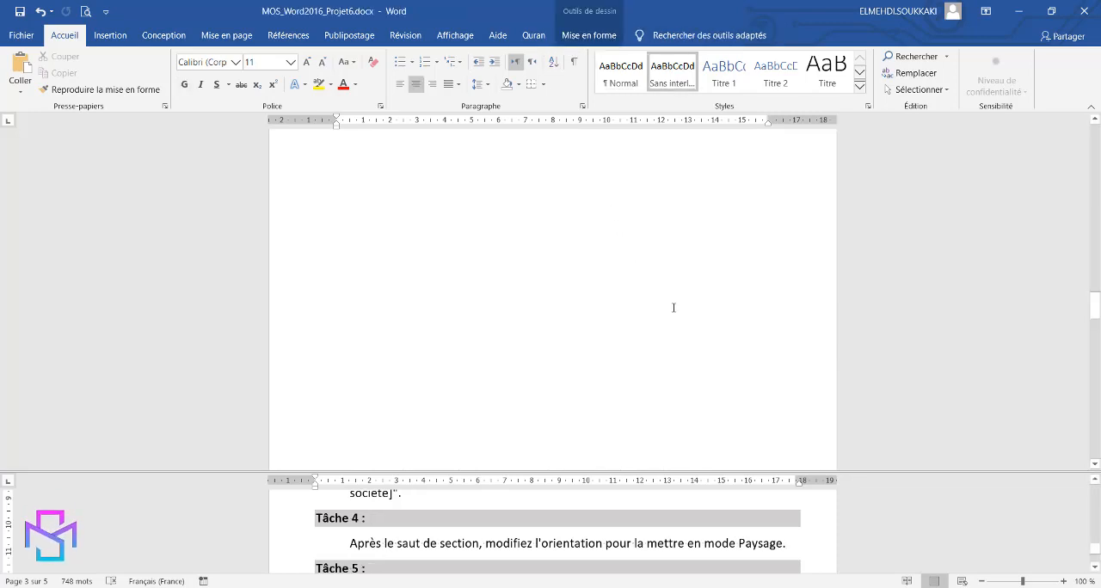
{"action": "scroll", "coordinate": [829, 538], "scroll_direction": "down", "scroll_amount": 1}
{"action": "scroll", "coordinate": [829, 538], "scroll_direction": "up", "scroll_amount": 1}
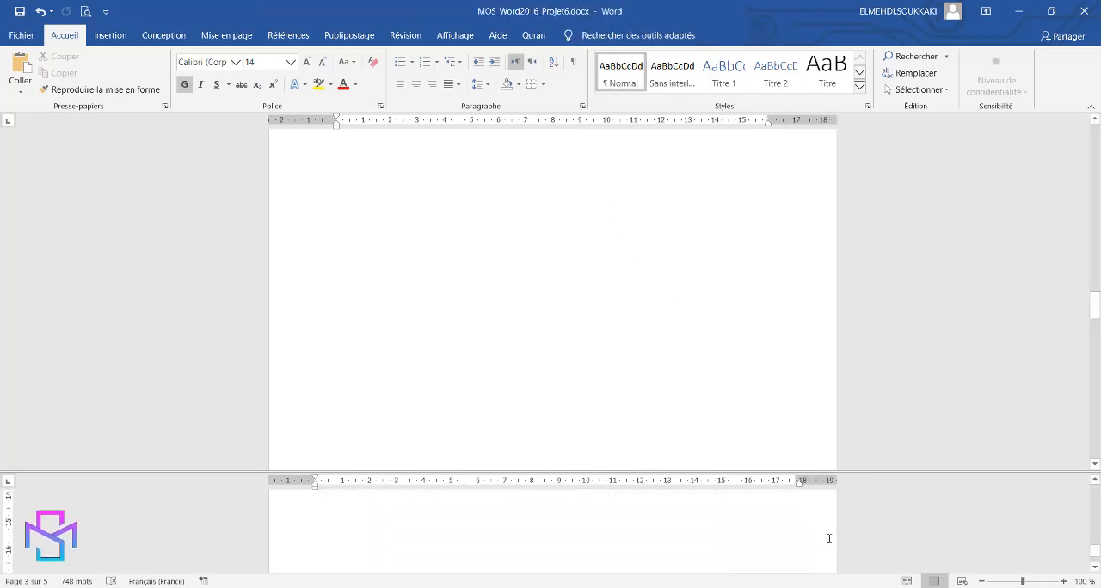
{"action": "scroll", "coordinate": [829, 538], "scroll_direction": "up", "scroll_amount": 1}
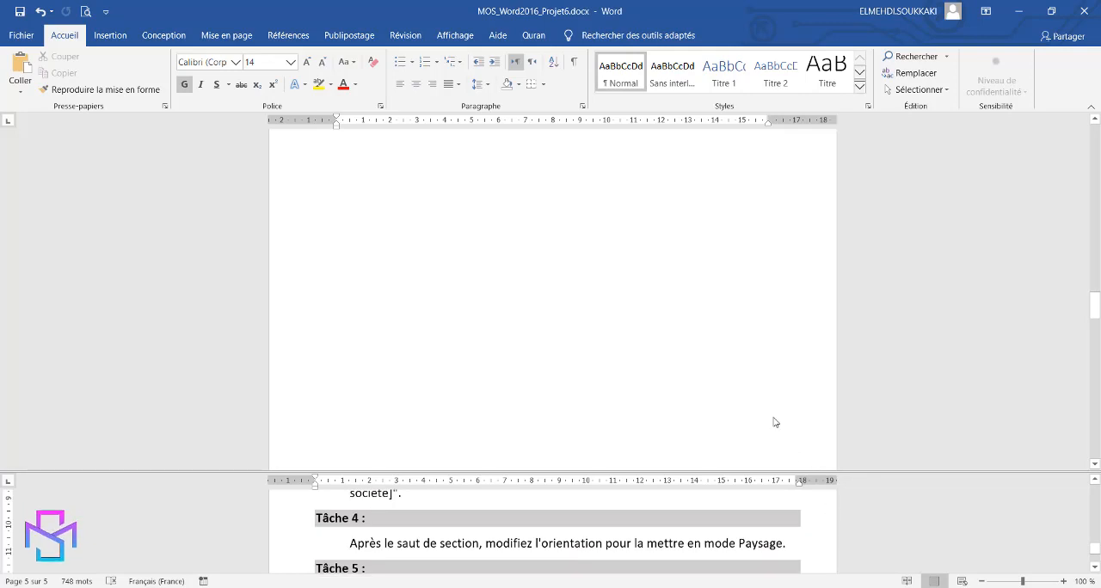
Use Go To (Atteindre) to jump to the next section and place the cursor at the start of the "Plan de formation" heading.
{"action": "left_click", "coordinate": [678, 347]}
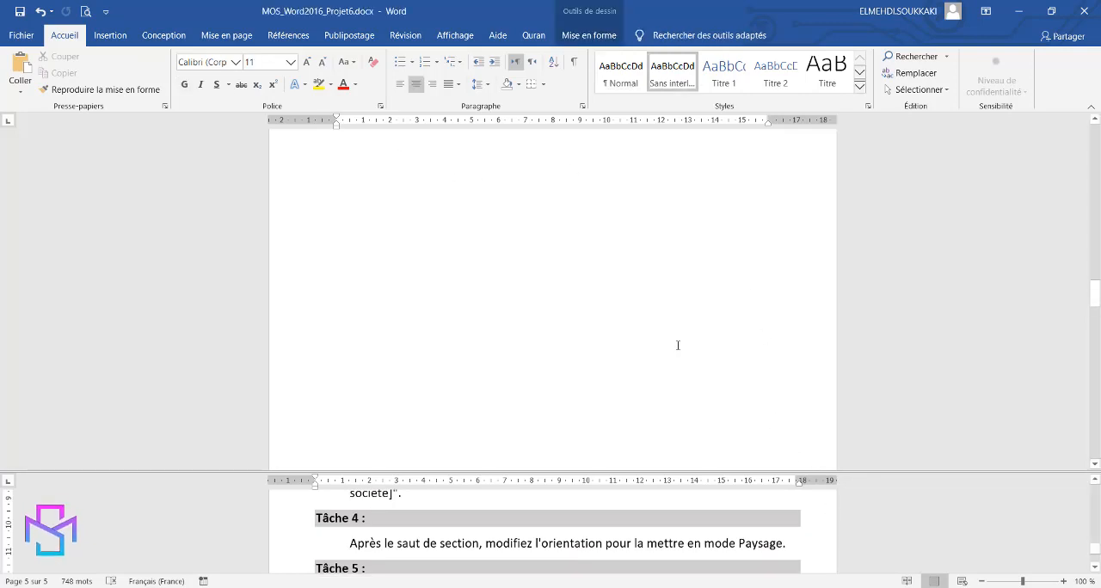
{"action": "scroll", "coordinate": [678, 345], "scroll_direction": "up", "scroll_amount": 10}
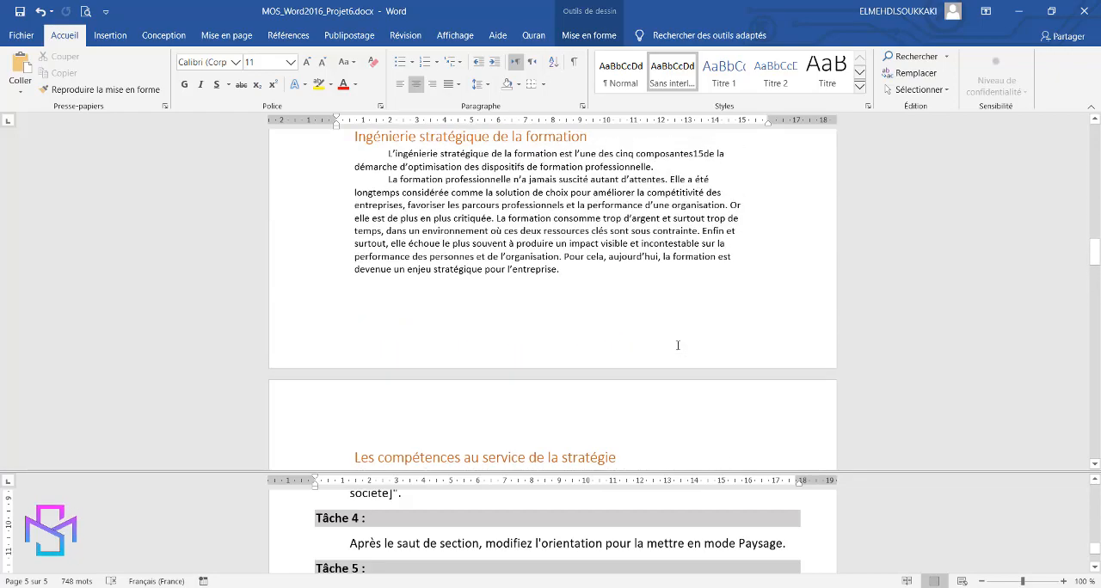
{"action": "scroll", "coordinate": [678, 345], "scroll_direction": "up", "scroll_amount": 6}
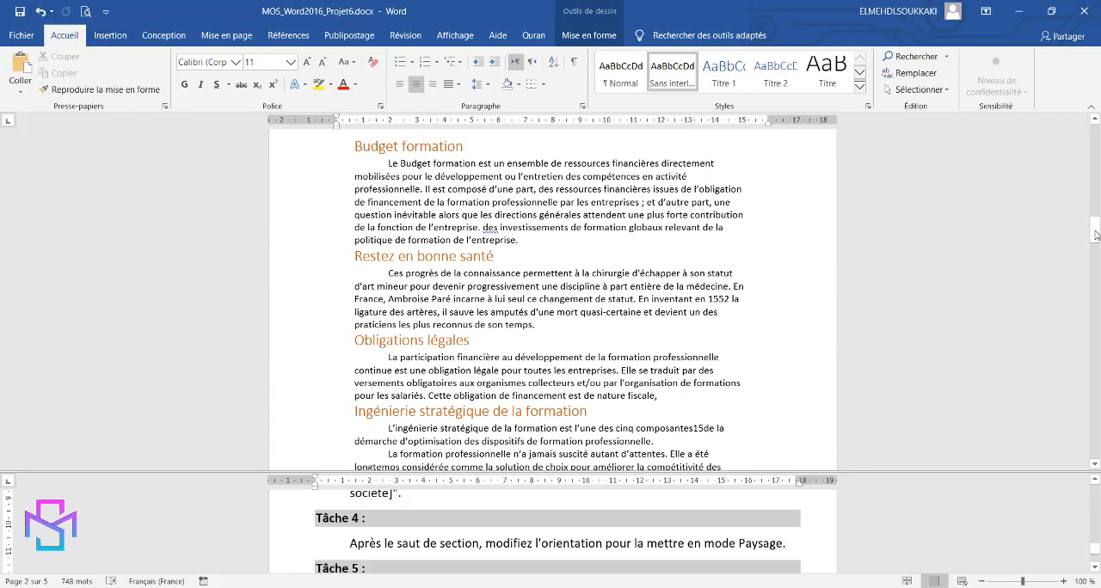
{"action": "left_click", "coordinate": [947, 57]}
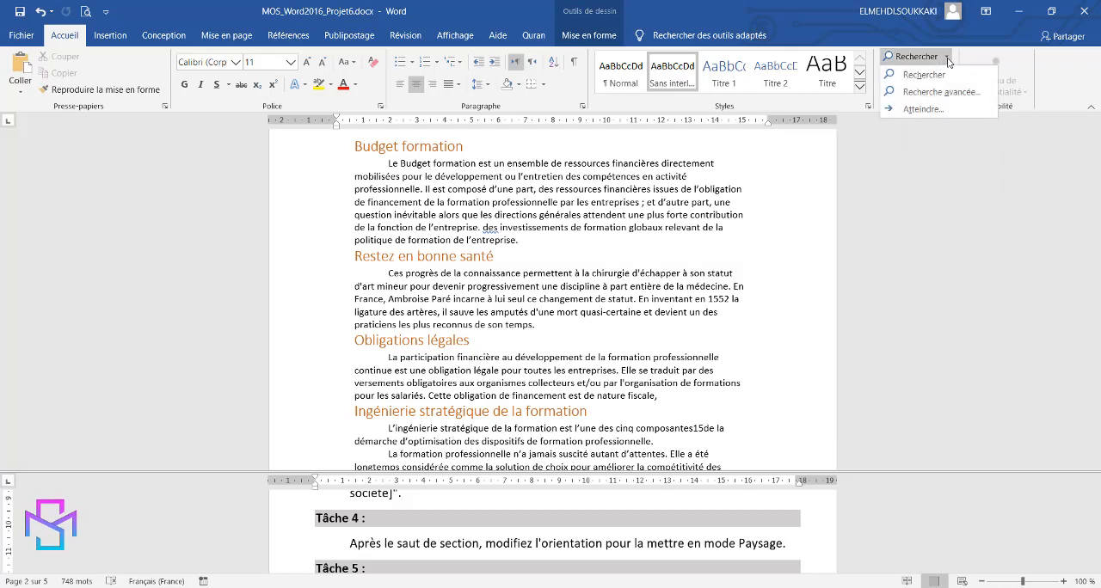
{"action": "left_click", "coordinate": [923, 109]}
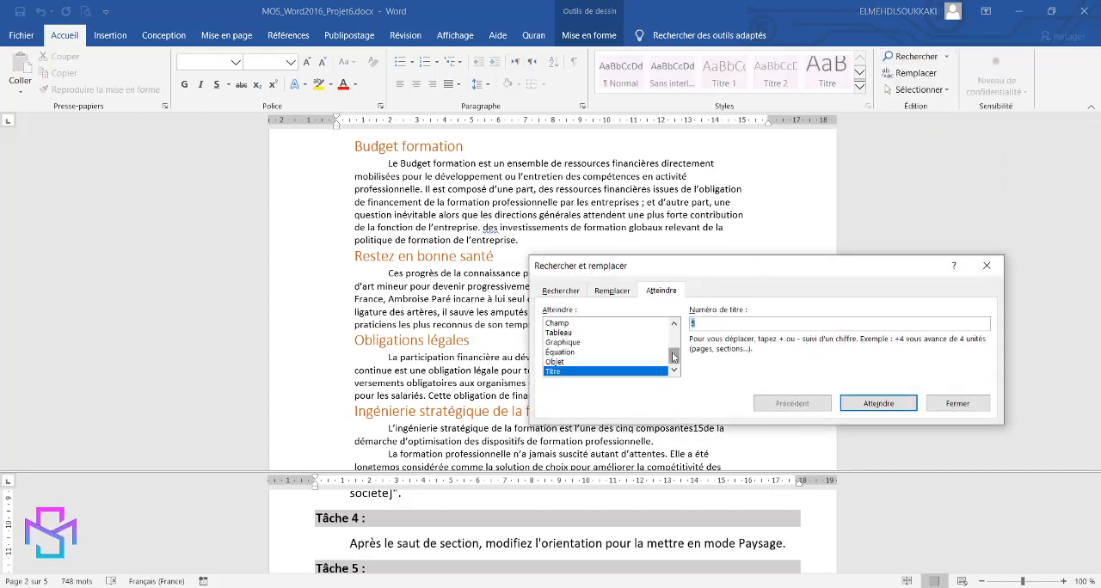
{"action": "left_click_drag", "start_coordinate": [672, 351], "coordinate": [673, 335]}
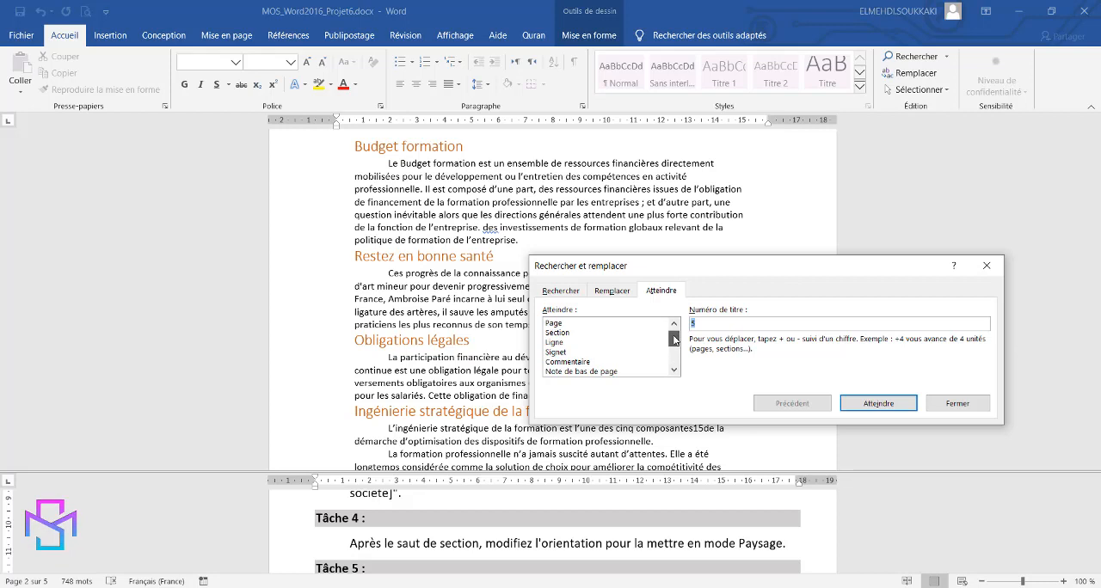
{"action": "left_click", "coordinate": [568, 333]}
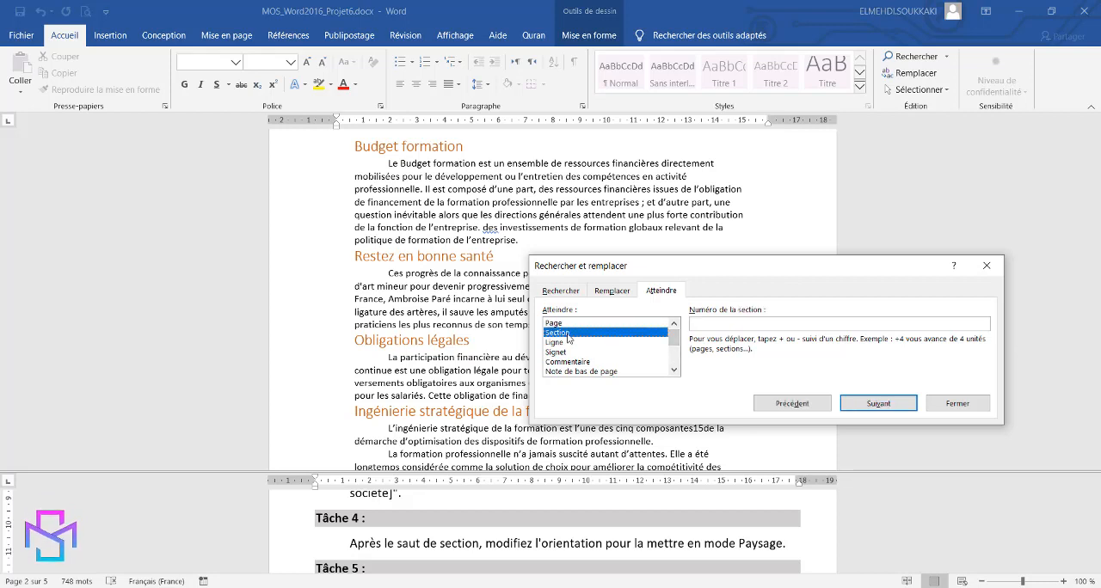
{"action": "left_click", "coordinate": [878, 404]}
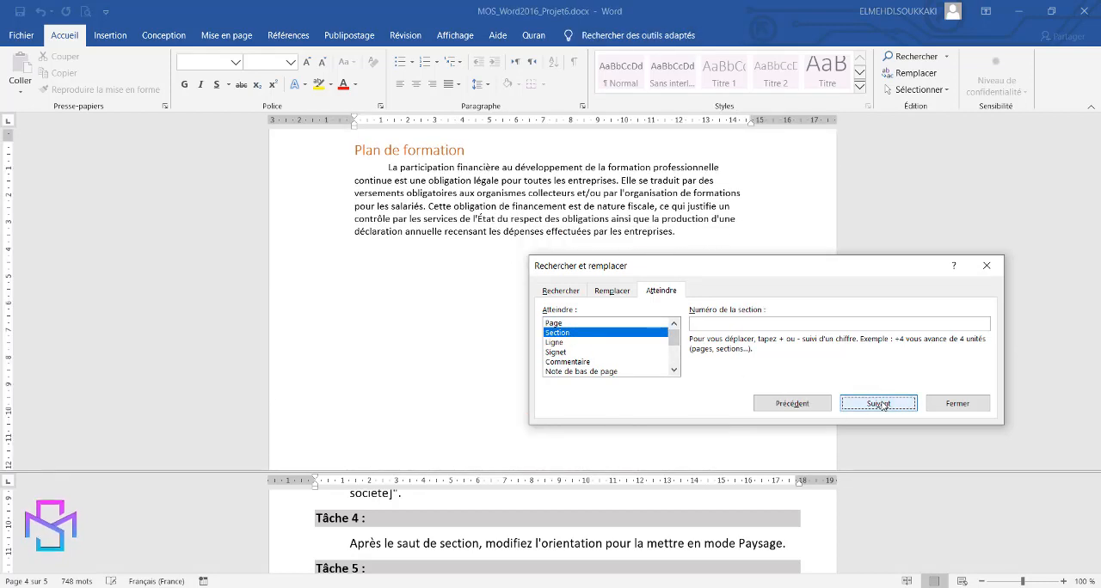
{"action": "left_click", "coordinate": [356, 155]}
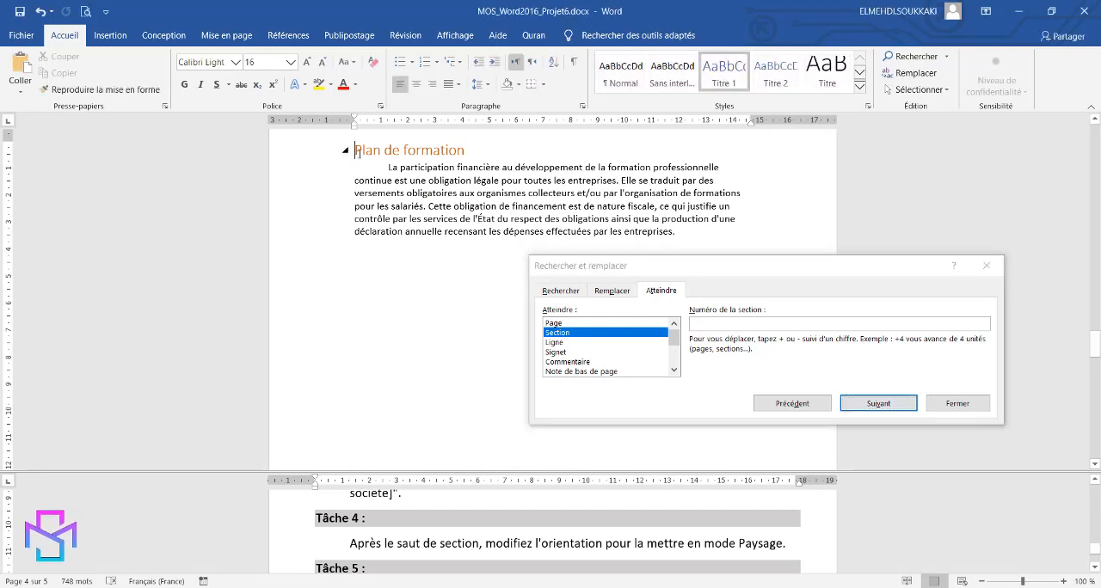
{"action": "left_click", "coordinate": [944, 409]}
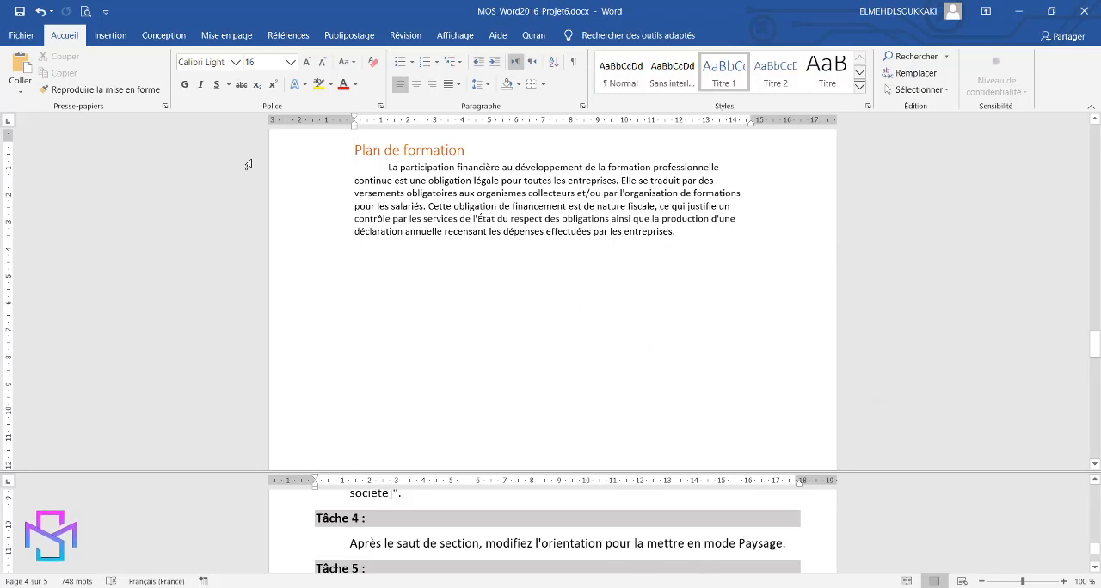
Set the page orientation of the section containing the "Plan de formation" heading to Paysage.
{"action": "left_click", "coordinate": [222, 38]}
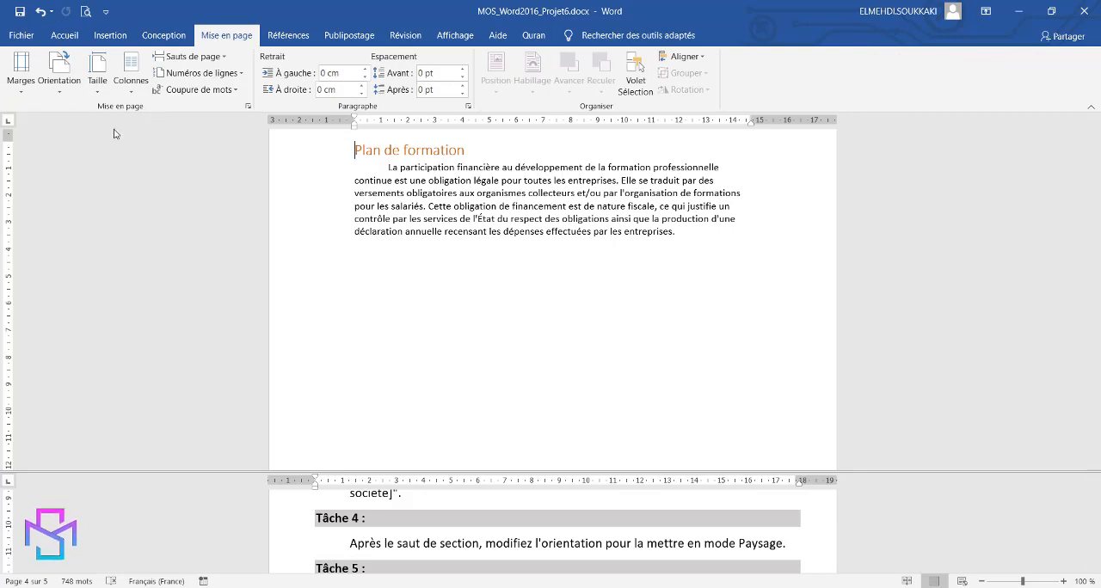
{"action": "left_click", "coordinate": [61, 93]}
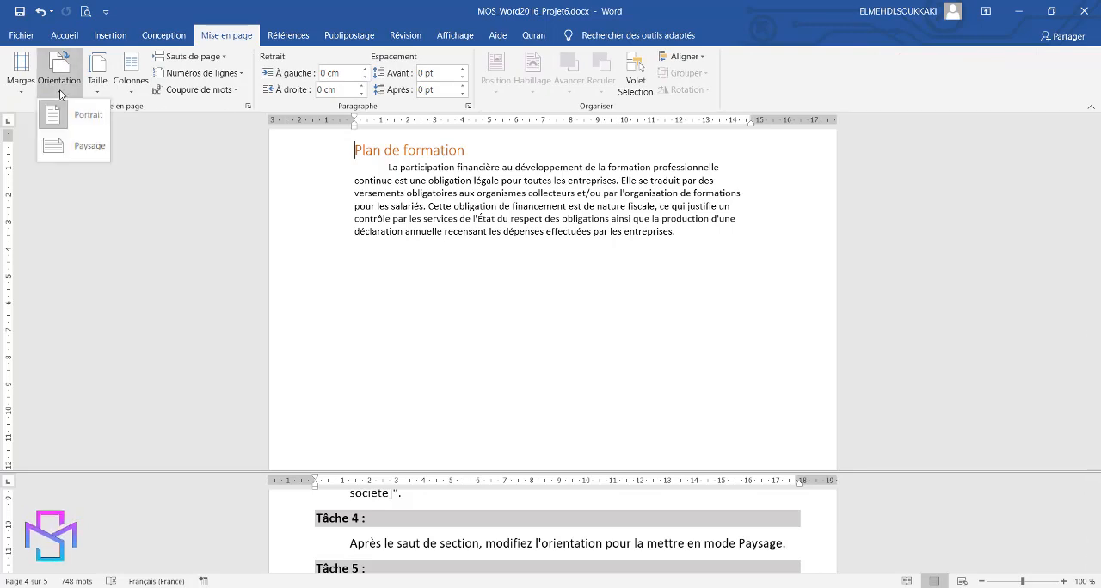
{"action": "left_click", "coordinate": [82, 146]}
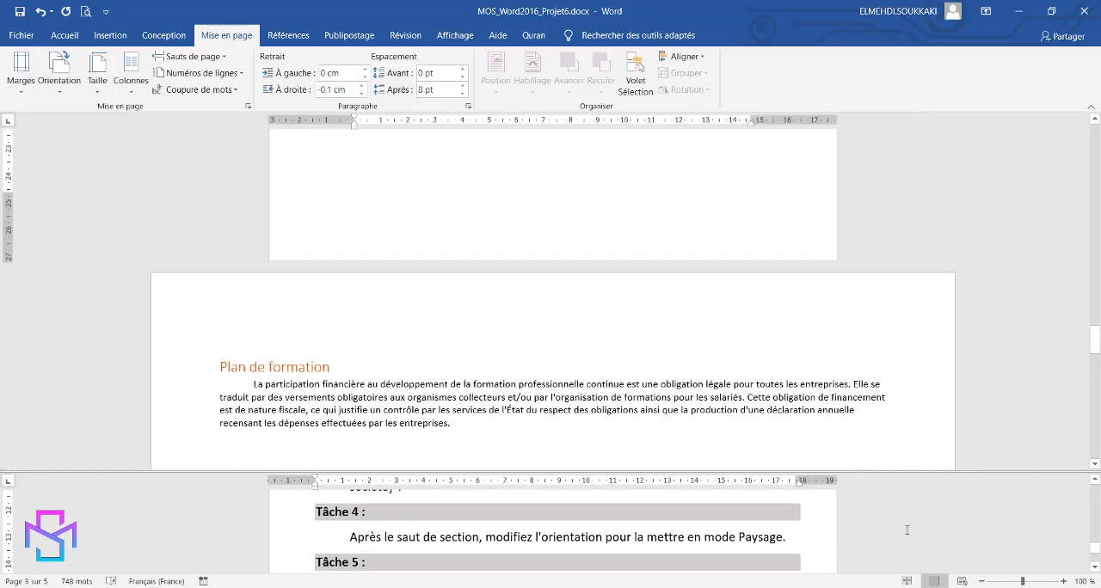
Bring up the Tâche 5 instruction and place the cursor at the start of the "Obligations légales" heading.
{"action": "scroll", "coordinate": [907, 529], "scroll_direction": "up", "scroll_amount": 1}
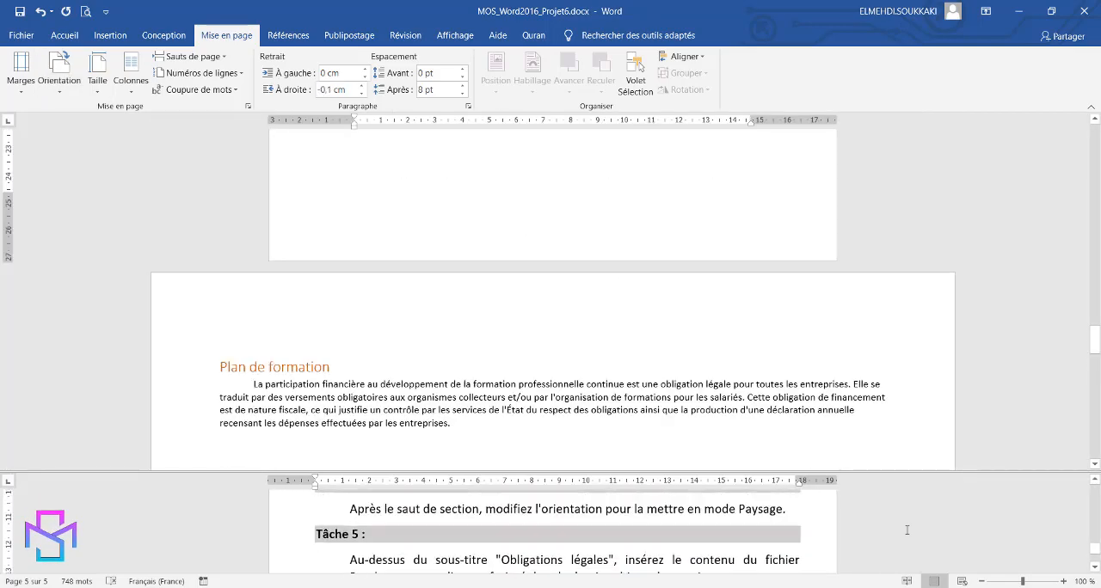
{"action": "scroll", "coordinate": [907, 530], "scroll_direction": "down", "scroll_amount": 1}
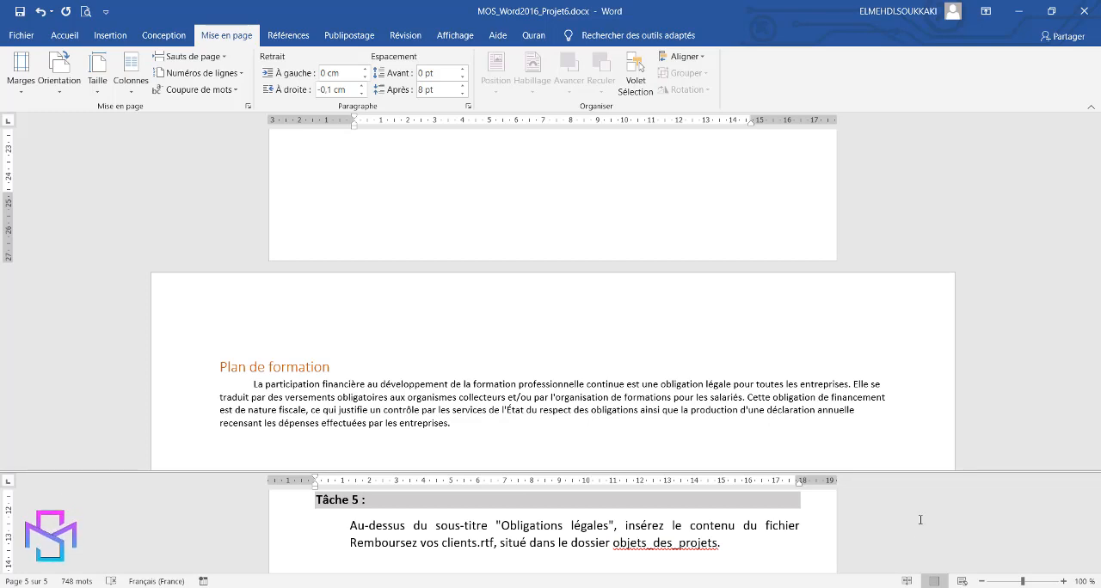
{"action": "left_click", "coordinate": [957, 315]}
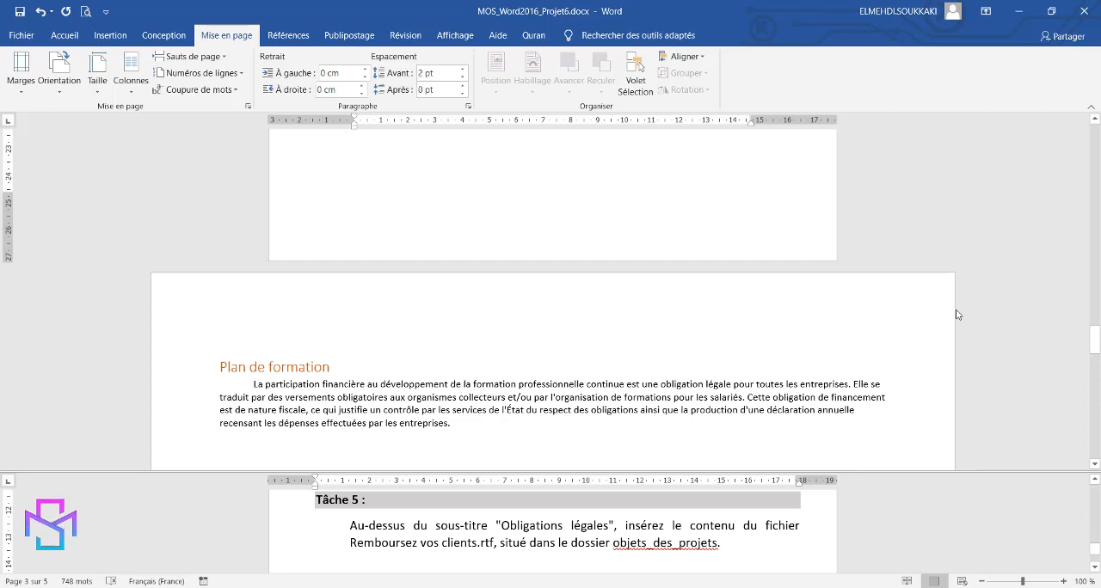
{"action": "scroll", "coordinate": [957, 315], "scroll_direction": "up", "scroll_amount": 10}
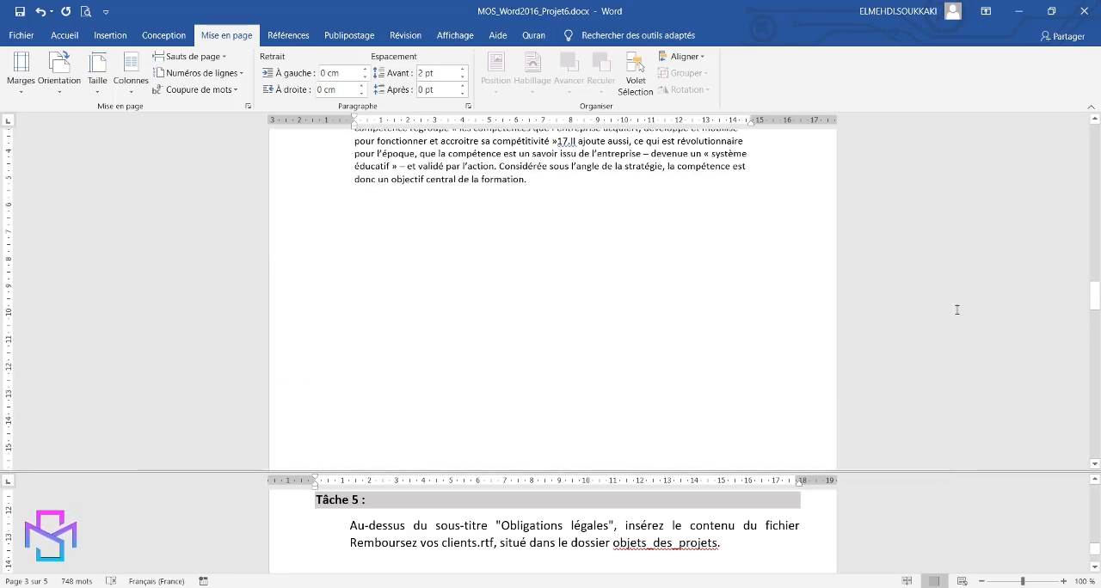
{"action": "scroll", "coordinate": [957, 309], "scroll_direction": "up", "scroll_amount": 10}
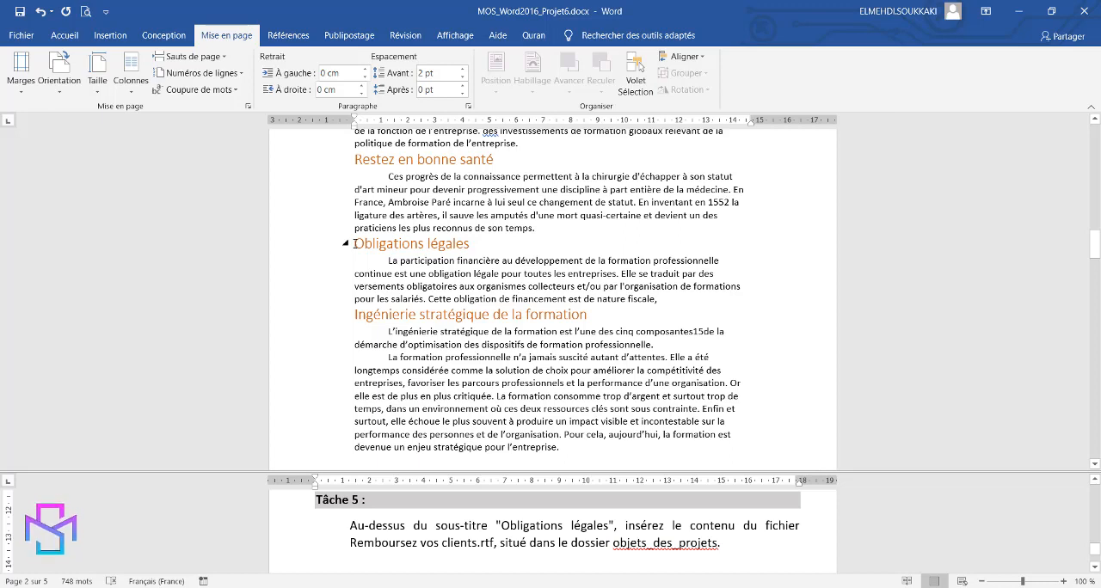
{"action": "left_click", "coordinate": [356, 243]}
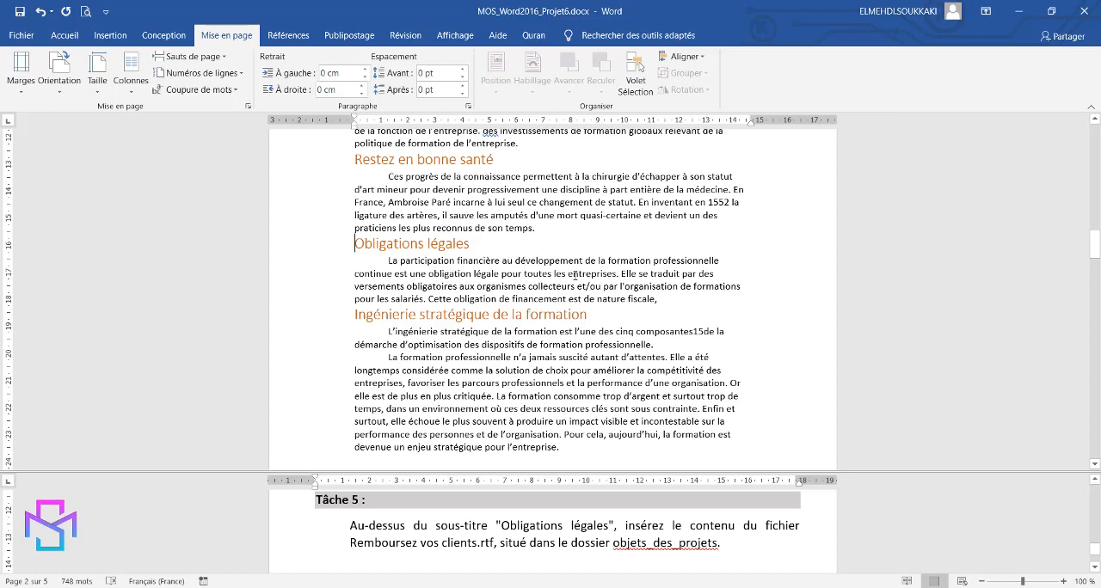
Insert the text of the file "Remboursez vos clients.rtf" from the objets_des_projets folder above the "Obligations légales" heading.
{"action": "left_click", "coordinate": [111, 35]}
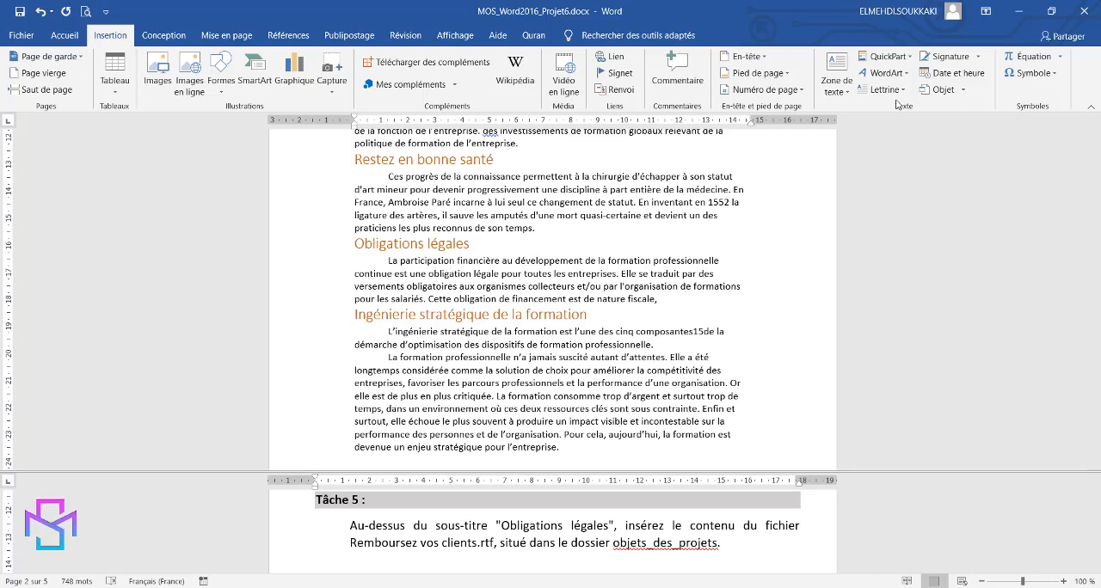
{"action": "left_click", "coordinate": [964, 93]}
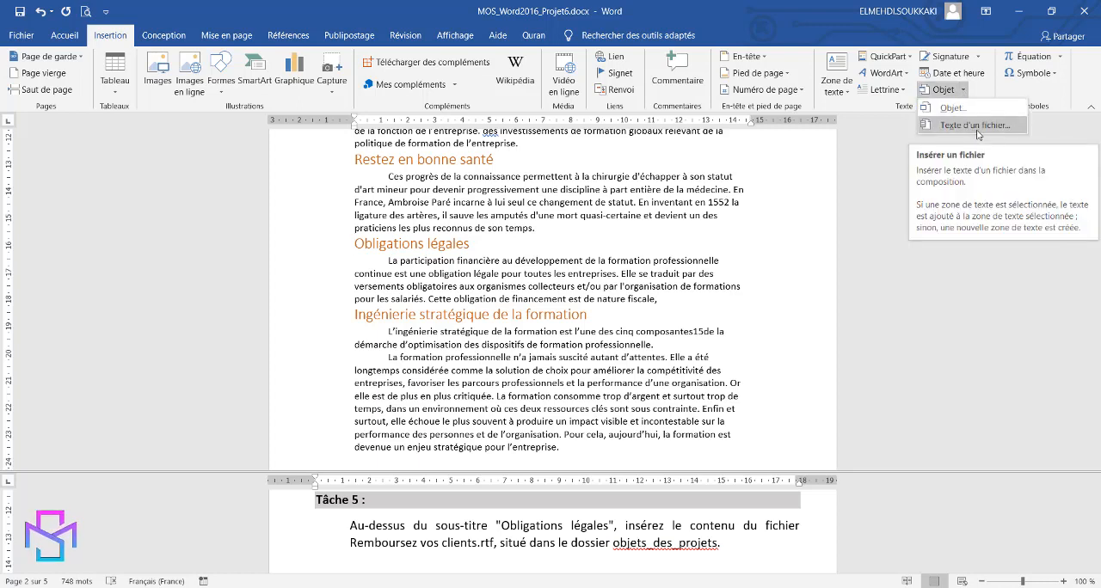
{"action": "left_click", "coordinate": [978, 126]}
{"action": "double_click", "coordinate": [501, 236]}
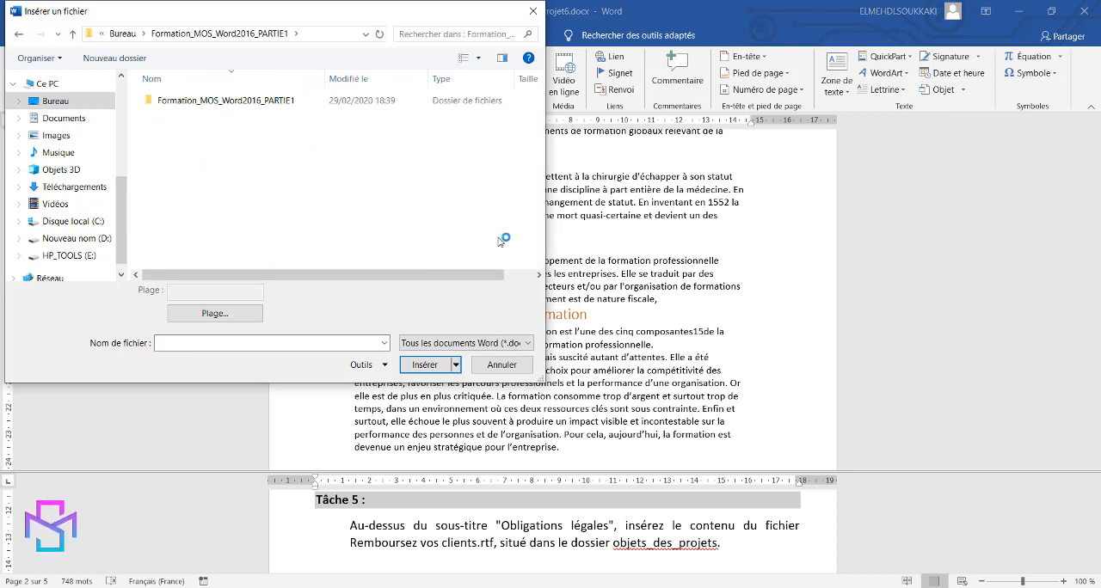
{"action": "double_click", "coordinate": [190, 101]}
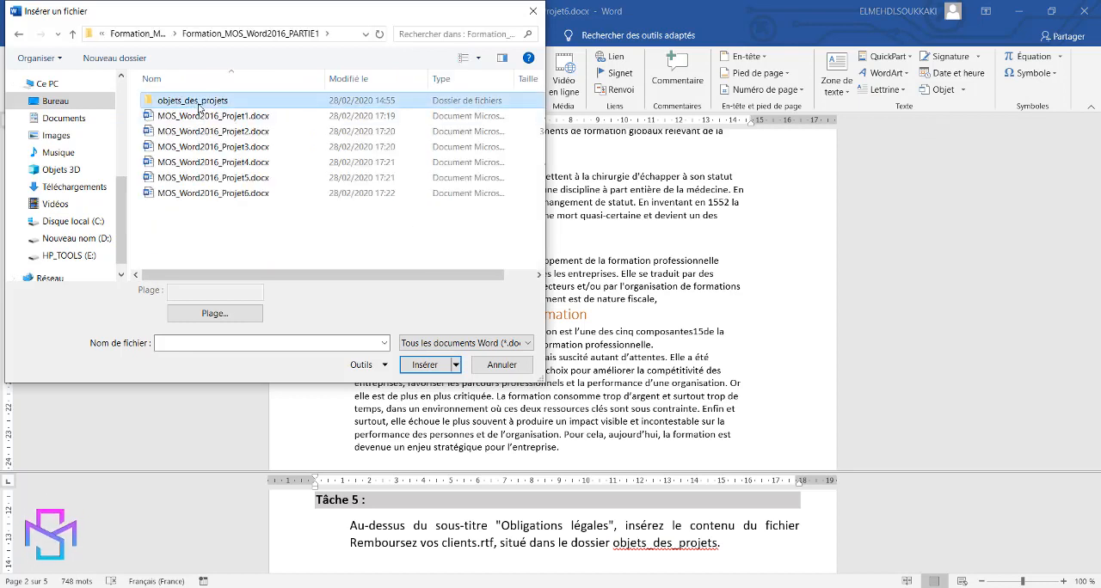
{"action": "double_click", "coordinate": [198, 103]}
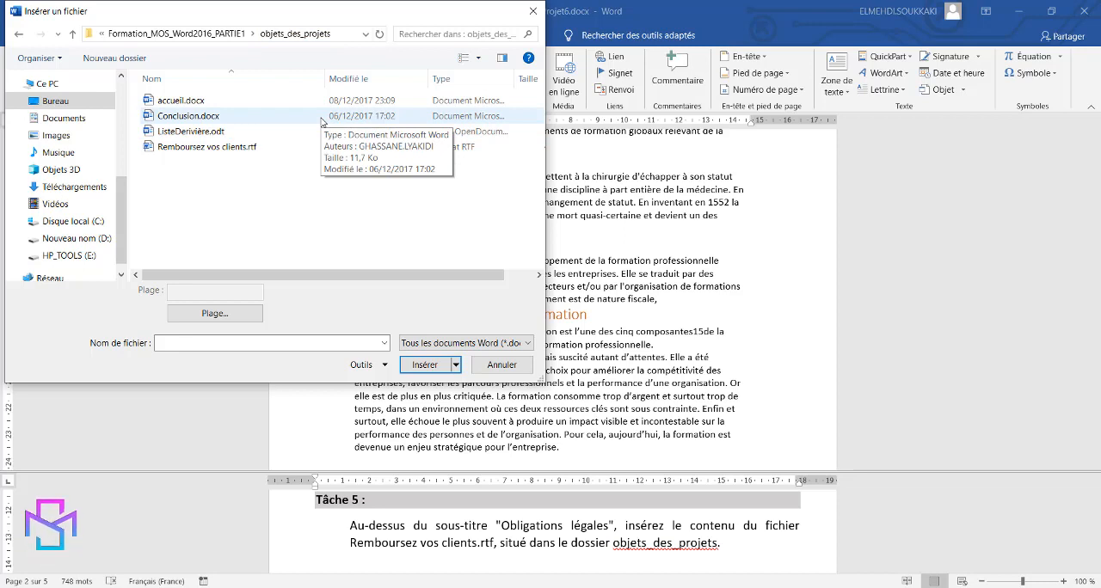
{"action": "left_click", "coordinate": [199, 150]}
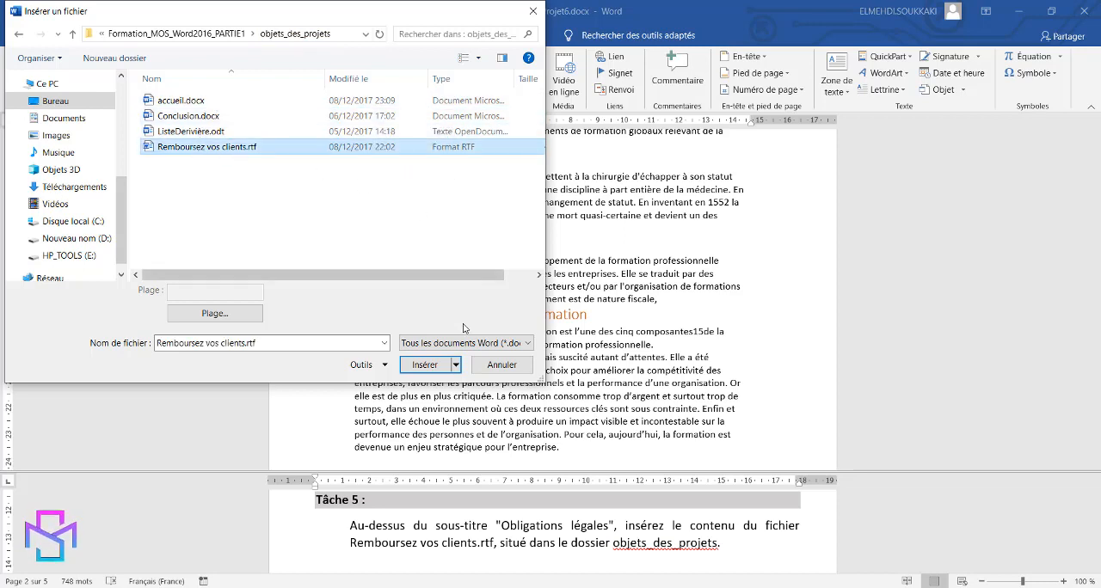
{"action": "left_click", "coordinate": [434, 369]}
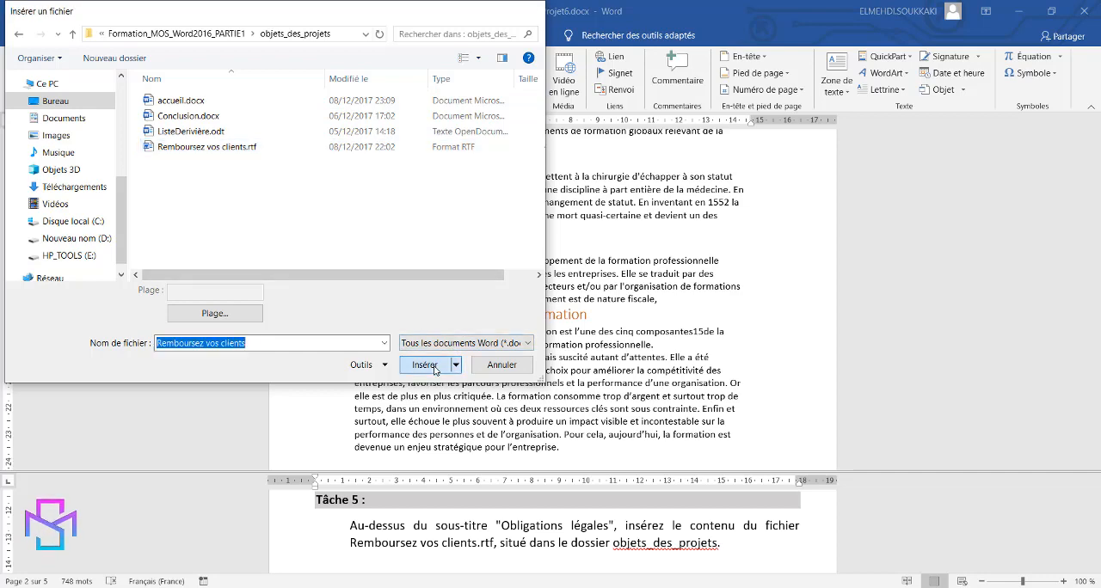